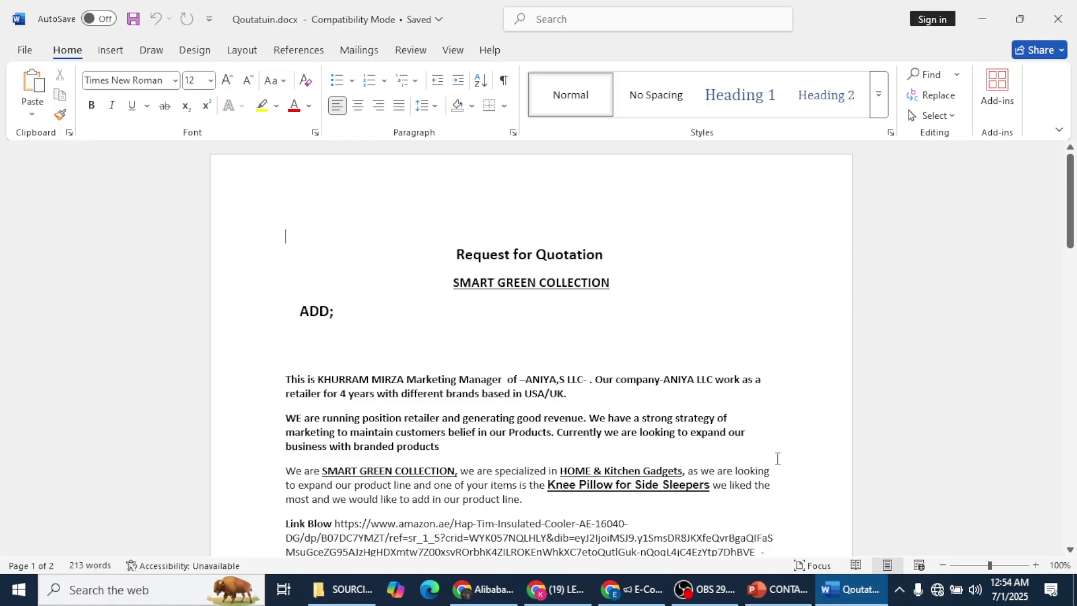
Enlarge the document to 120% and review the quotation request's title, company name and address line
click(1035, 566)
click(1035, 565)
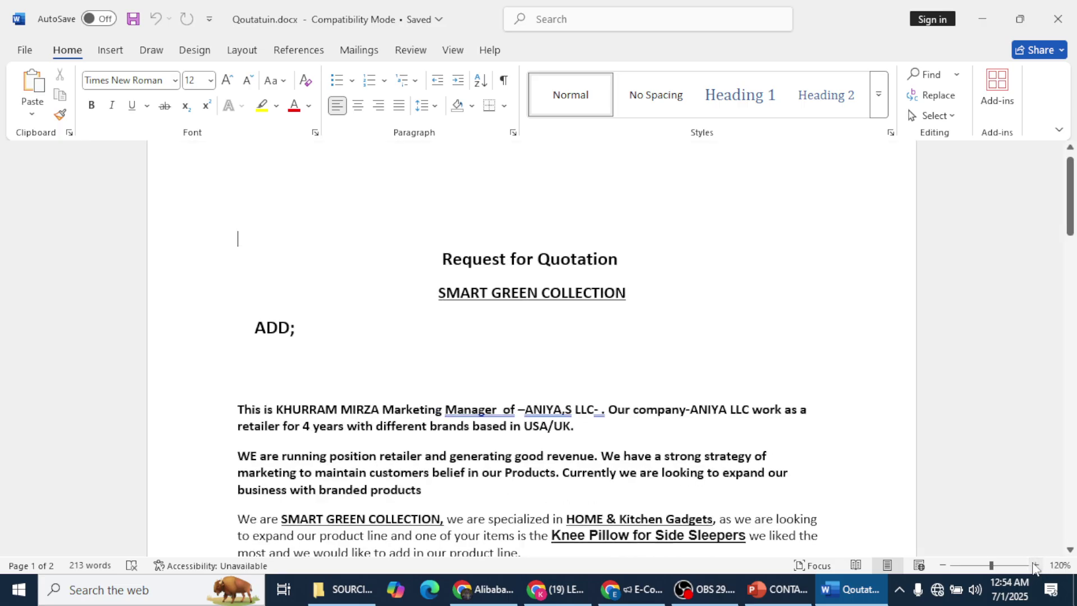
scroll(756, 381, up, 1)
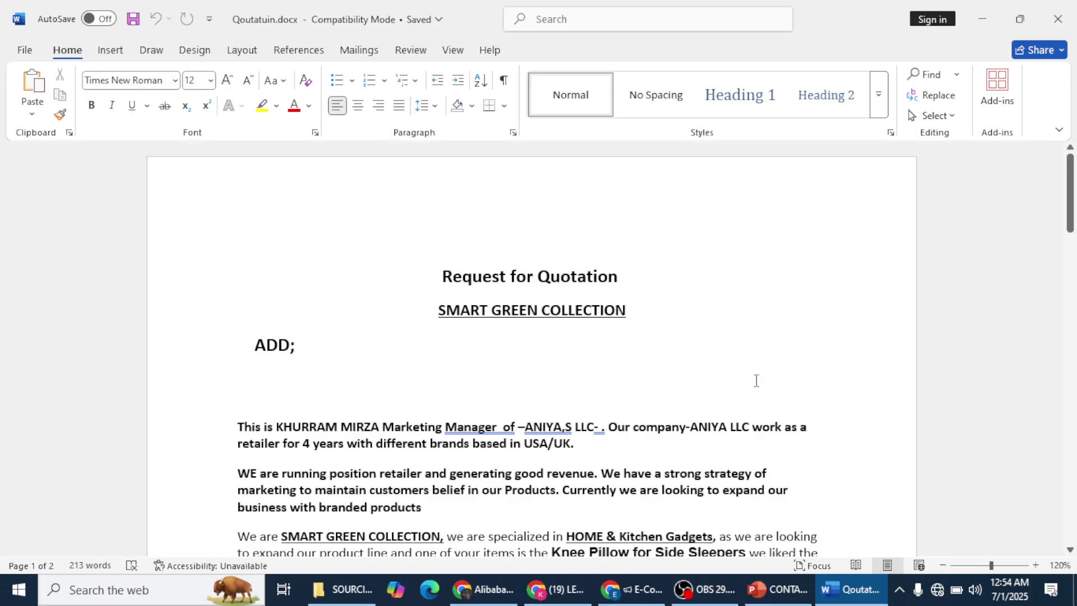
scroll(756, 380, down, 2)
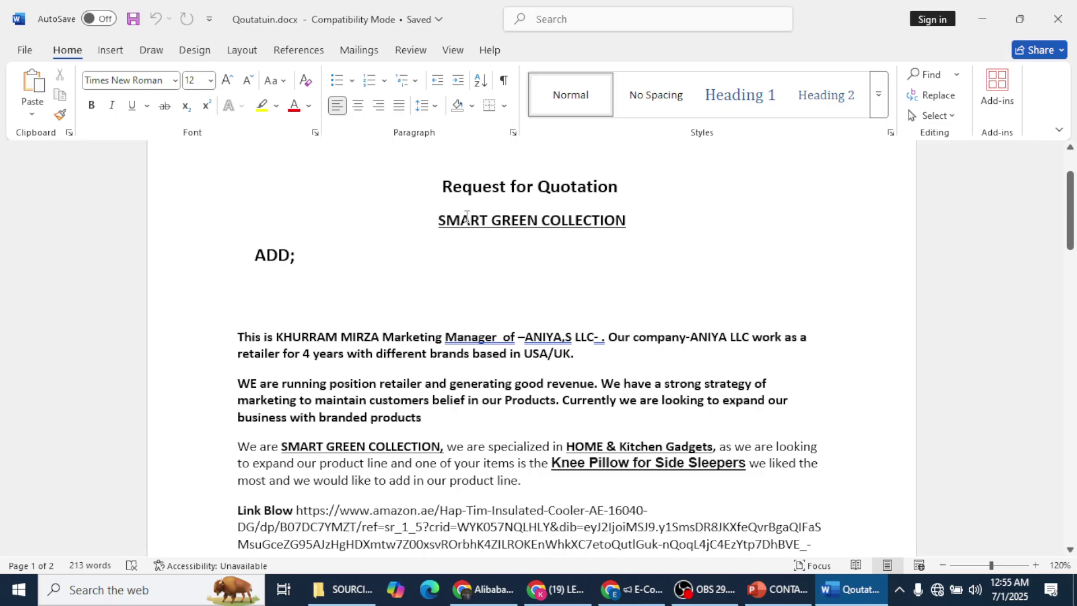
drag(438, 219, 614, 222)
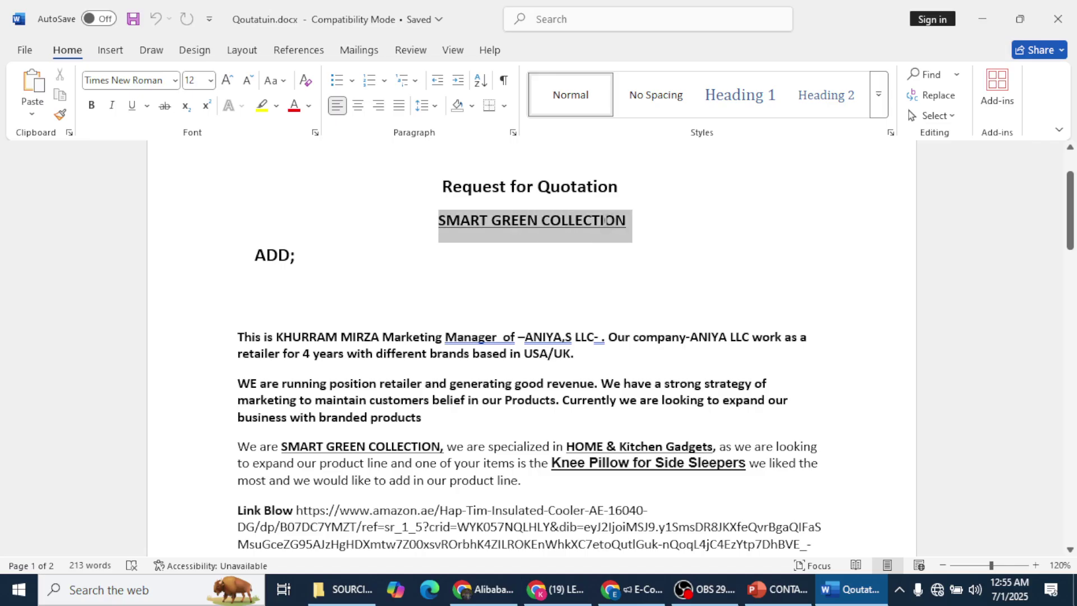
click(325, 256)
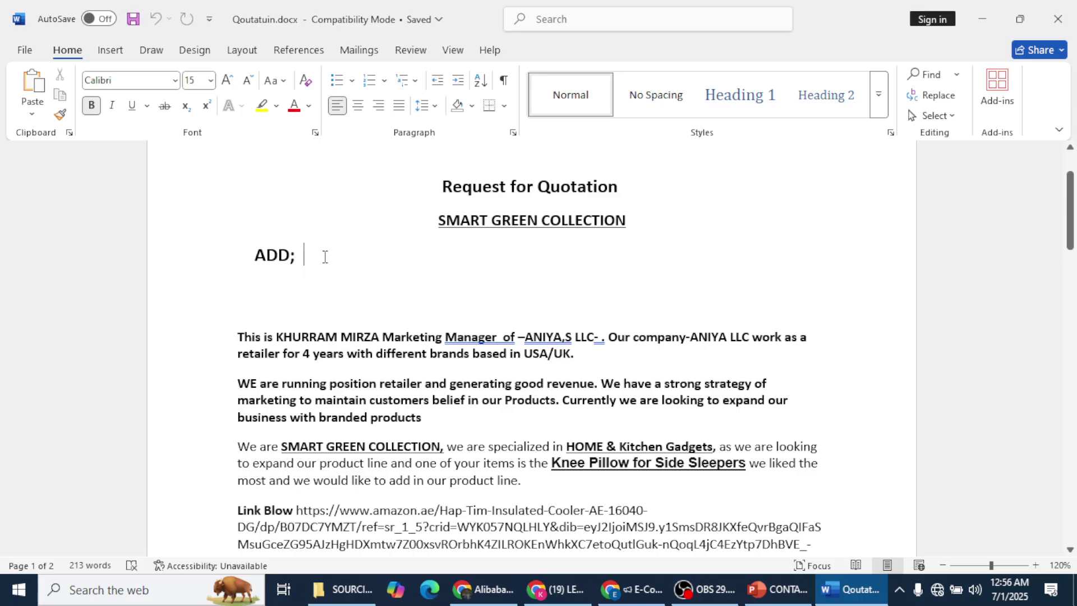
Review the marketing manager's introduction and the company background paragraph in the quotation request
scroll(324, 255, down, 1)
drag(238, 292, 597, 304)
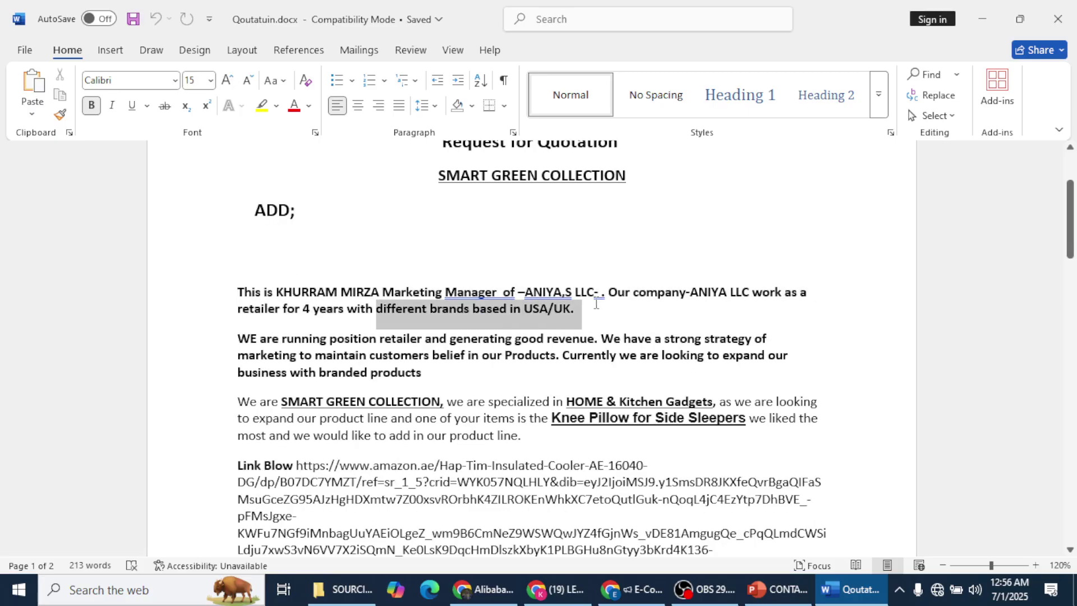
drag(239, 338, 453, 372)
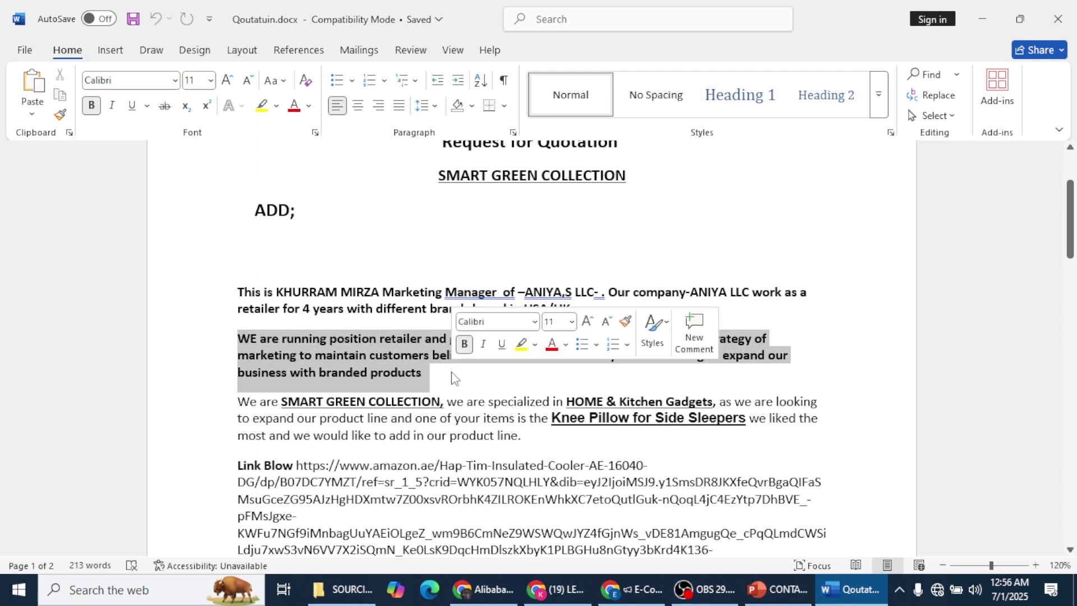
scroll(452, 371, down, 1)
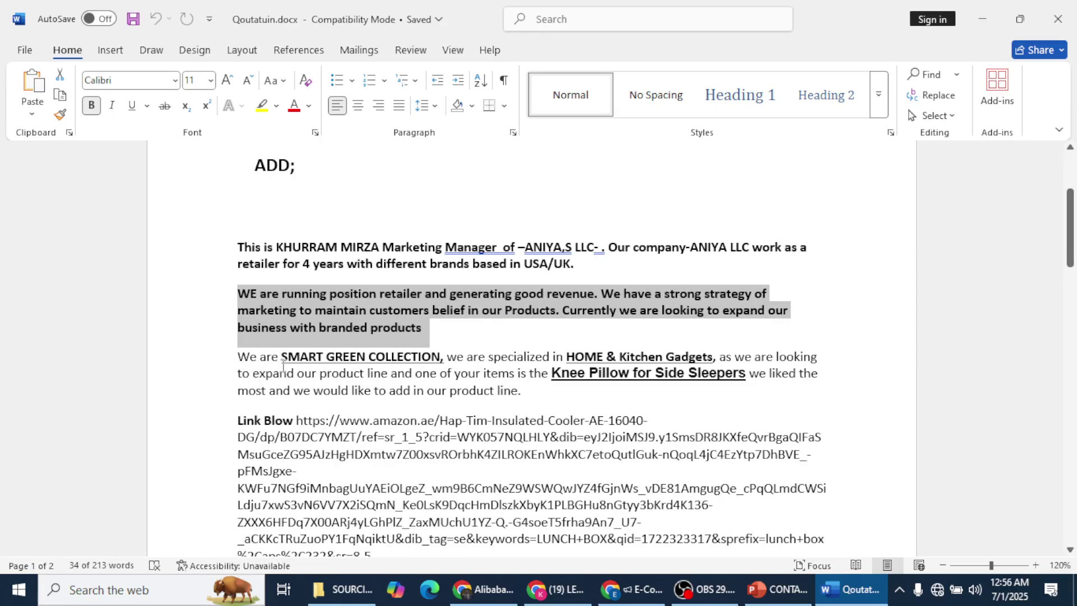
Review the paragraph on the HOME & Kitchen Gadgets specialty and Knee Pillow for Side Sleepers, plus the Amazon product link below it
click(327, 359)
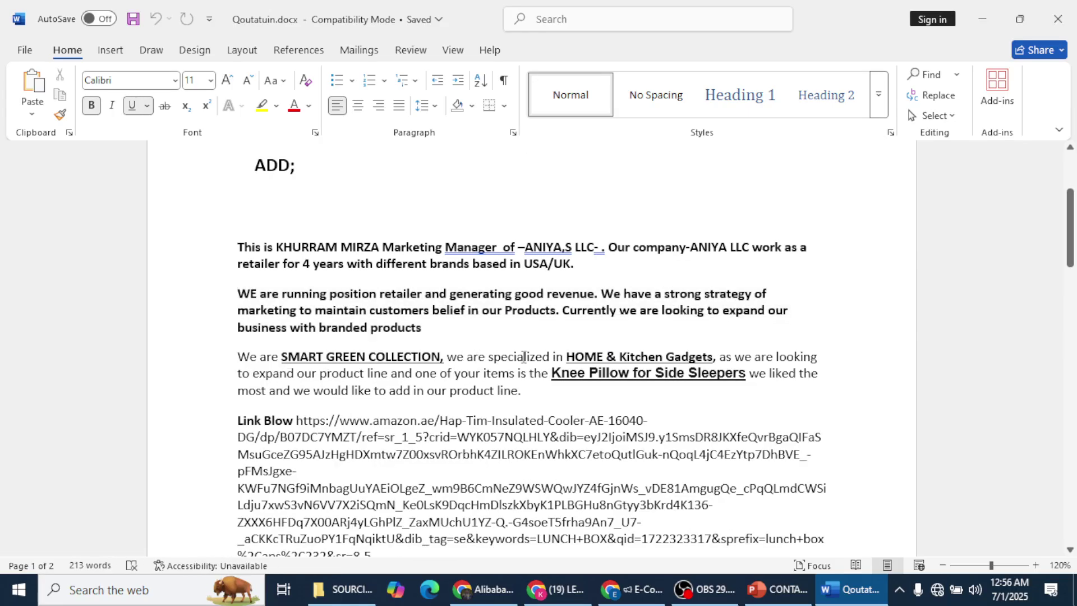
drag(566, 357, 712, 358)
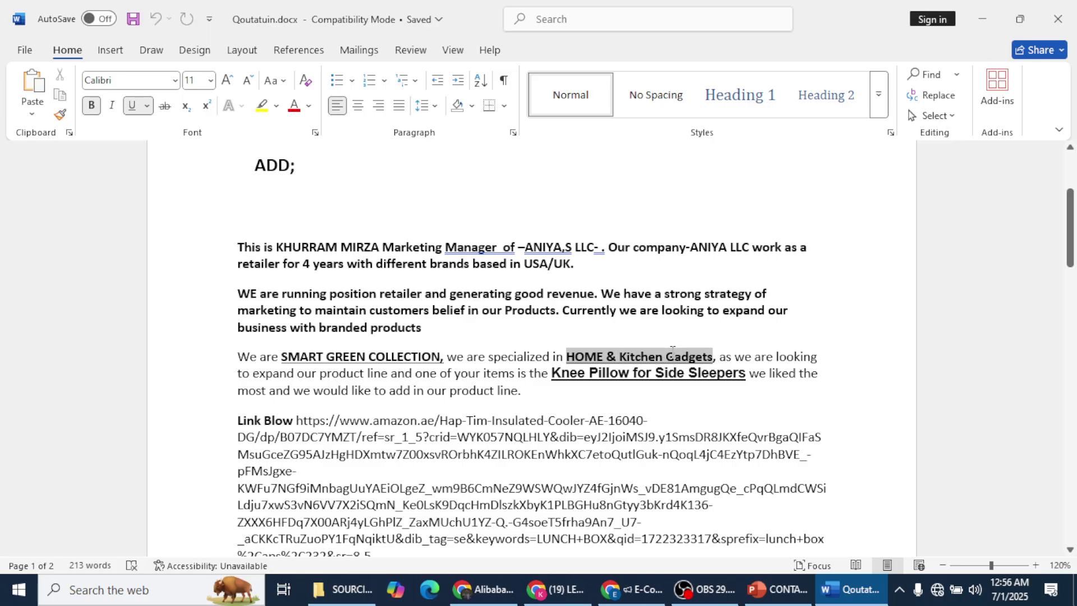
drag(552, 373, 746, 374)
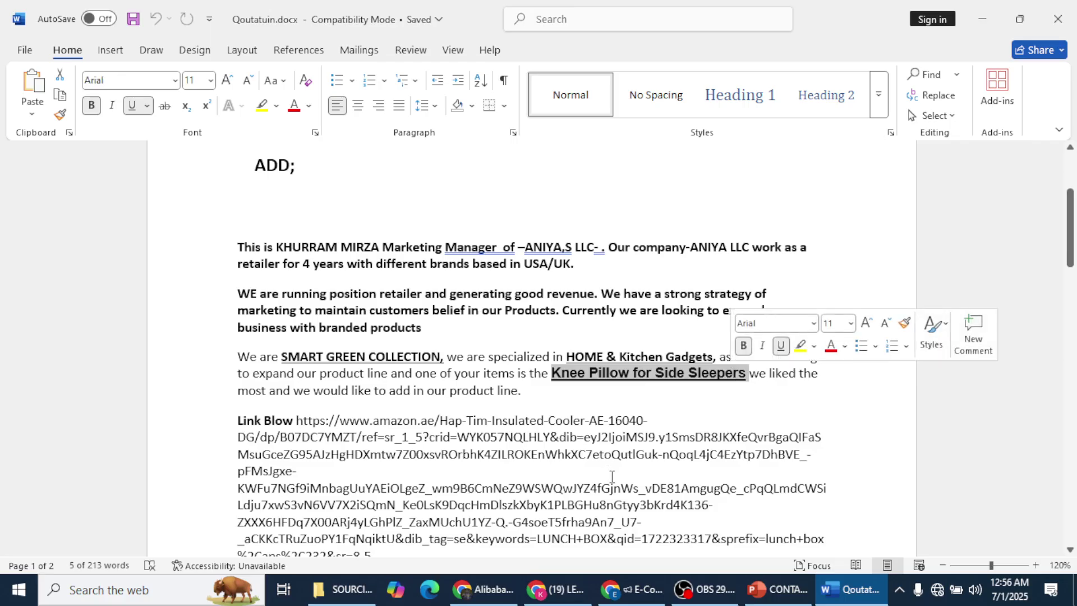
scroll(597, 485, down, 1)
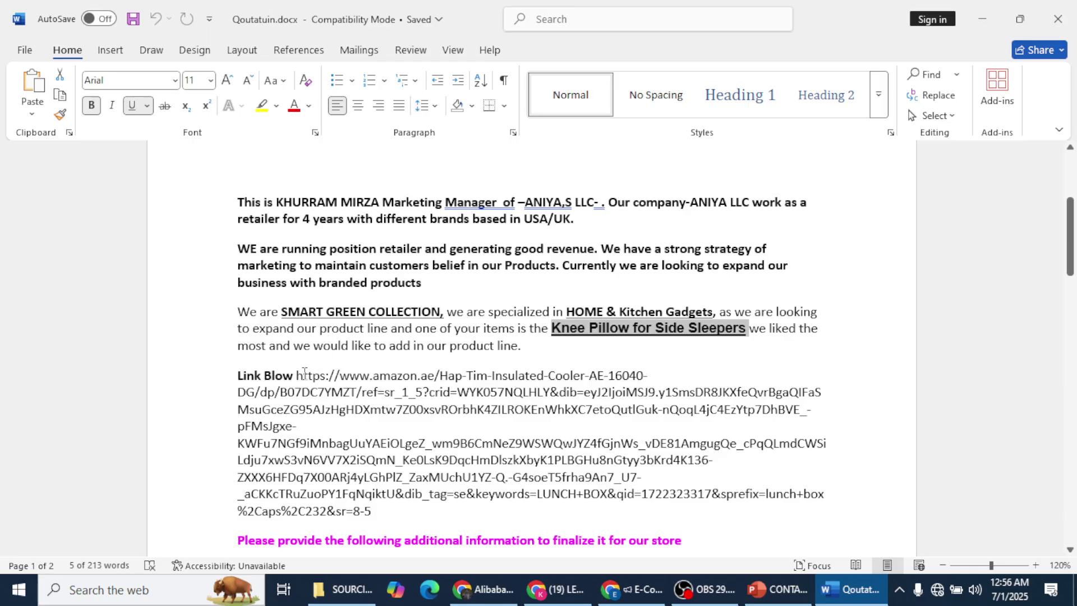
drag(296, 374, 390, 508)
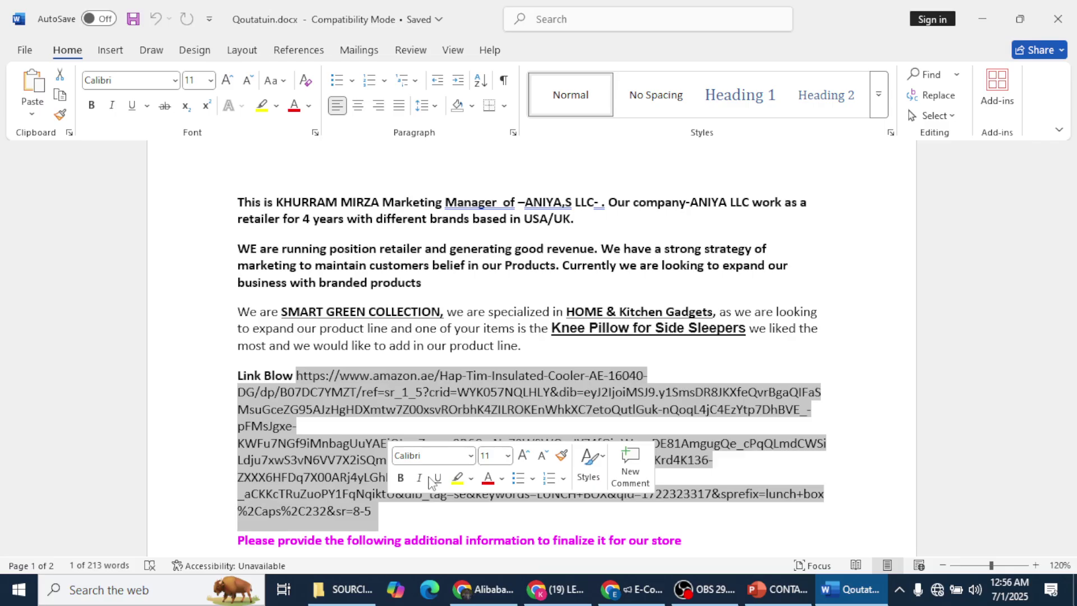
Read the question requesting the unit price with logo and packaging in DDP, FOB and EXW terms
scroll(460, 399, down, 6)
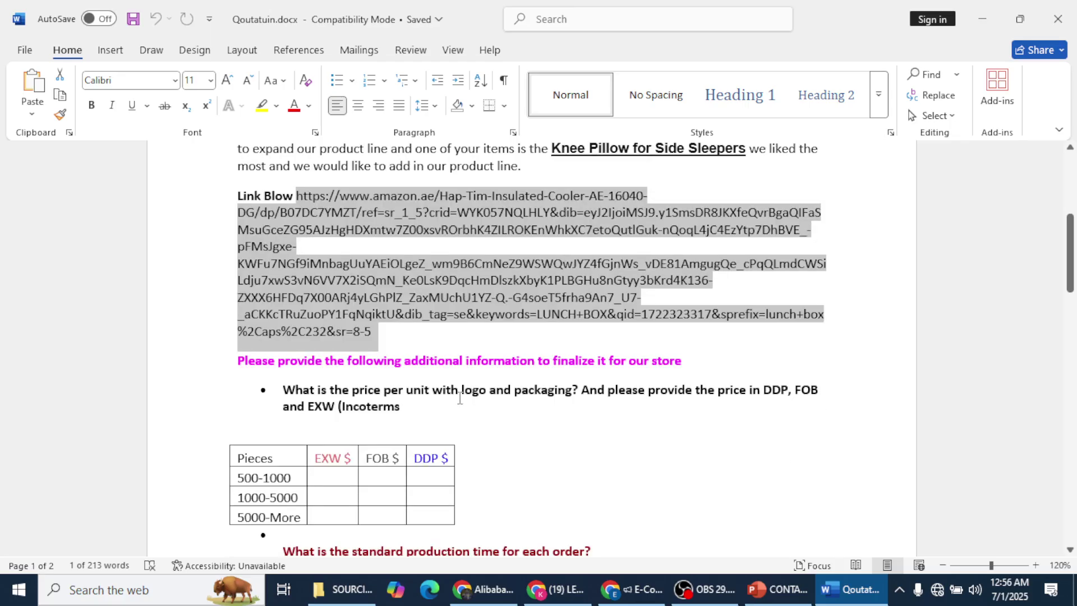
scroll(460, 399, down, 1)
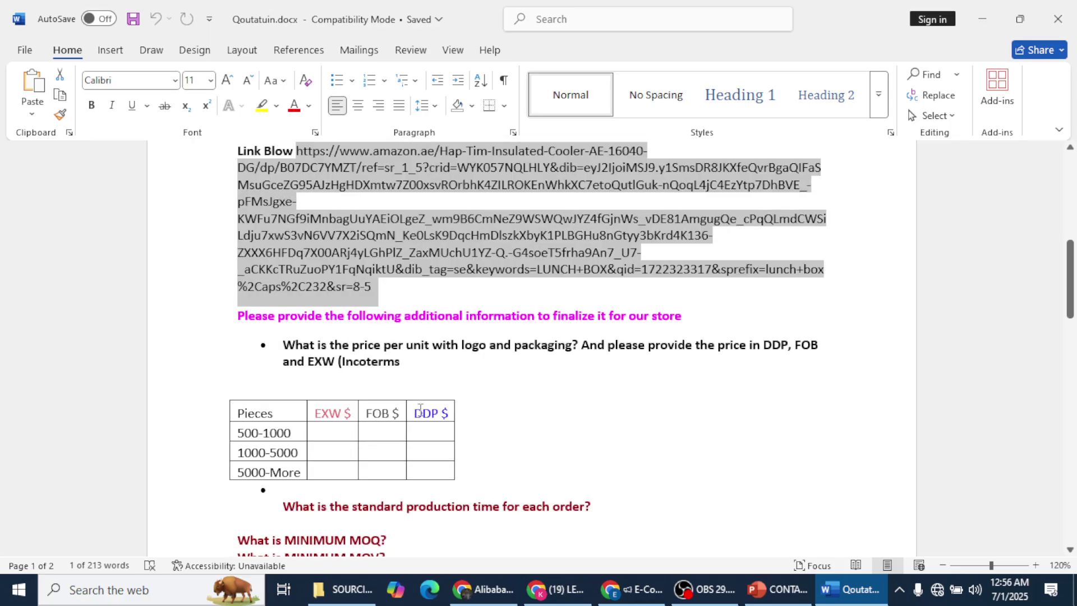
drag(763, 344, 781, 345)
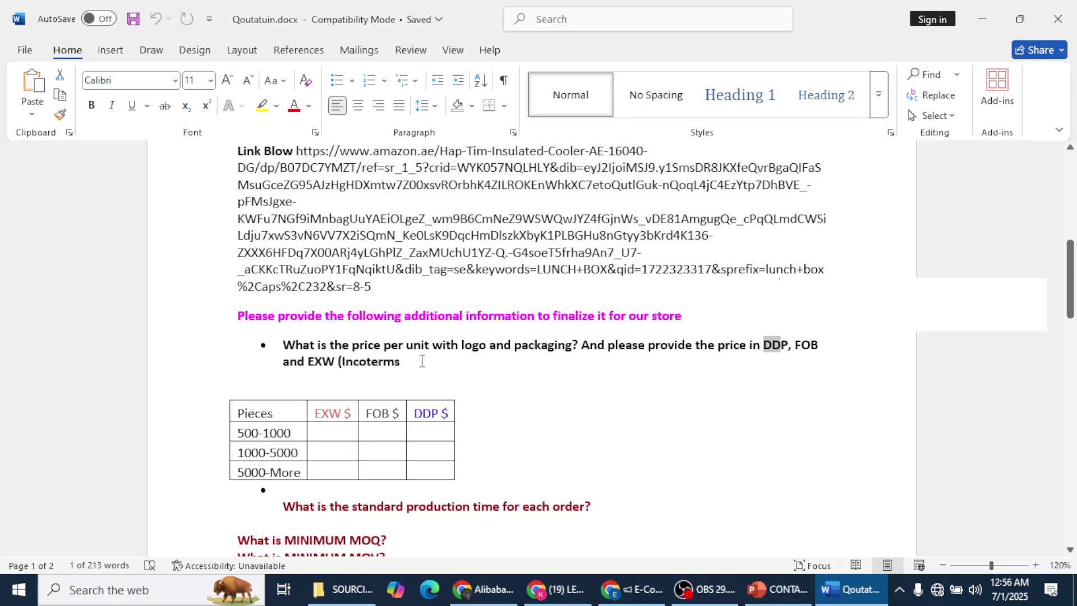
scroll(336, 394, down, 1)
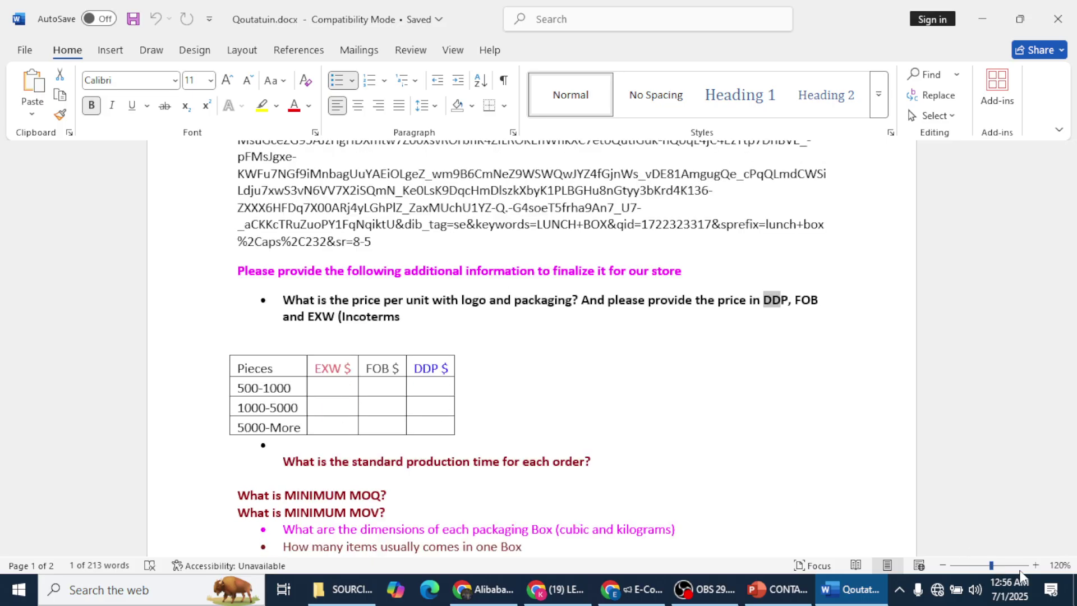
Enlarge the document to 150% and examine the price table's EXW, FOB and DDP columns for each quantity tier
click(1032, 568)
click(1032, 567)
click(1032, 568)
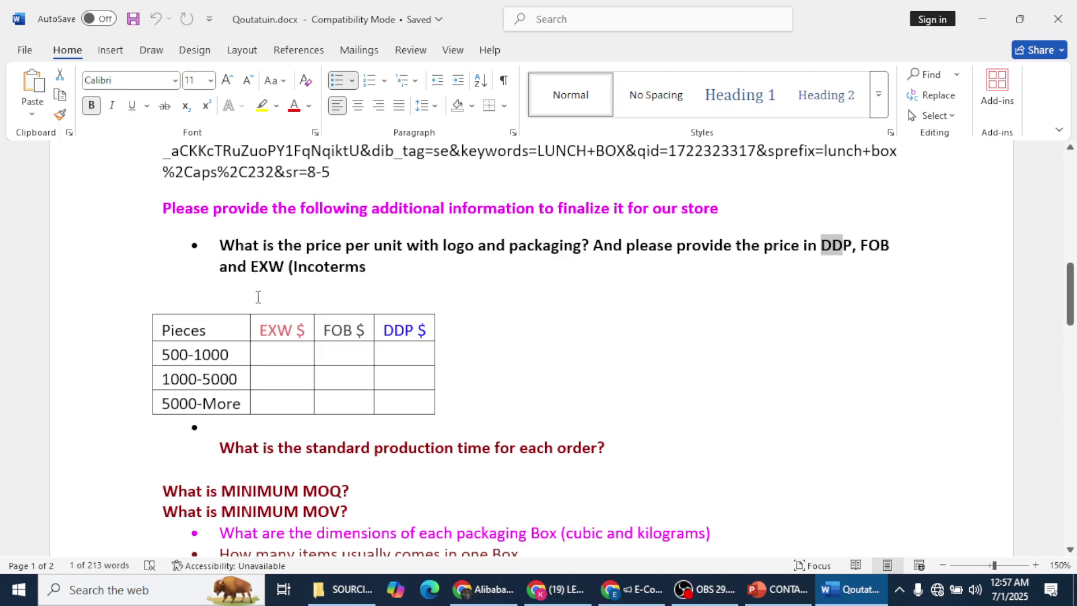
click(254, 328)
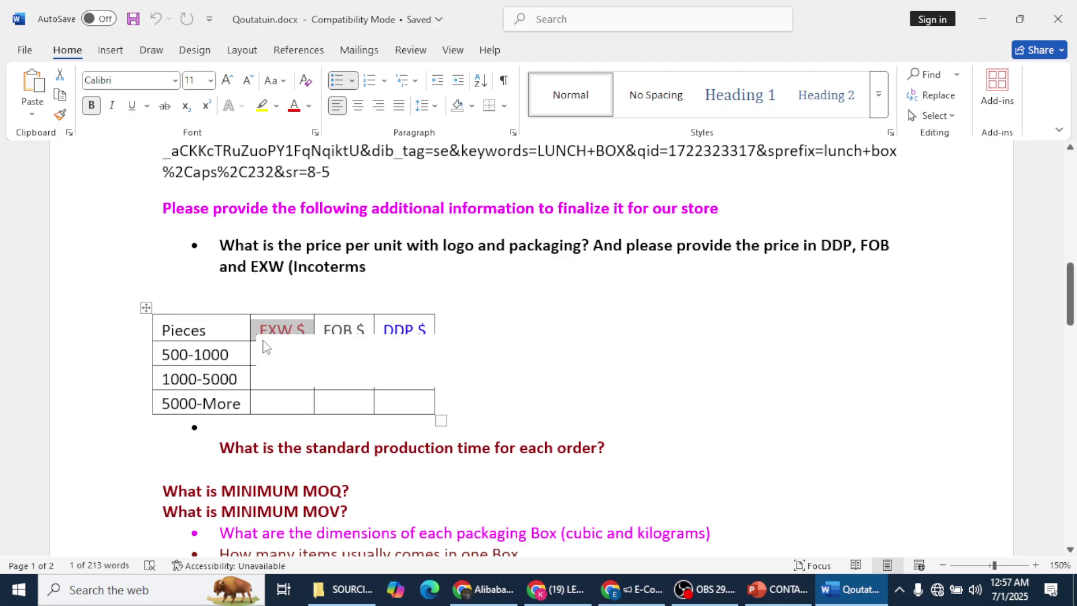
click(324, 331)
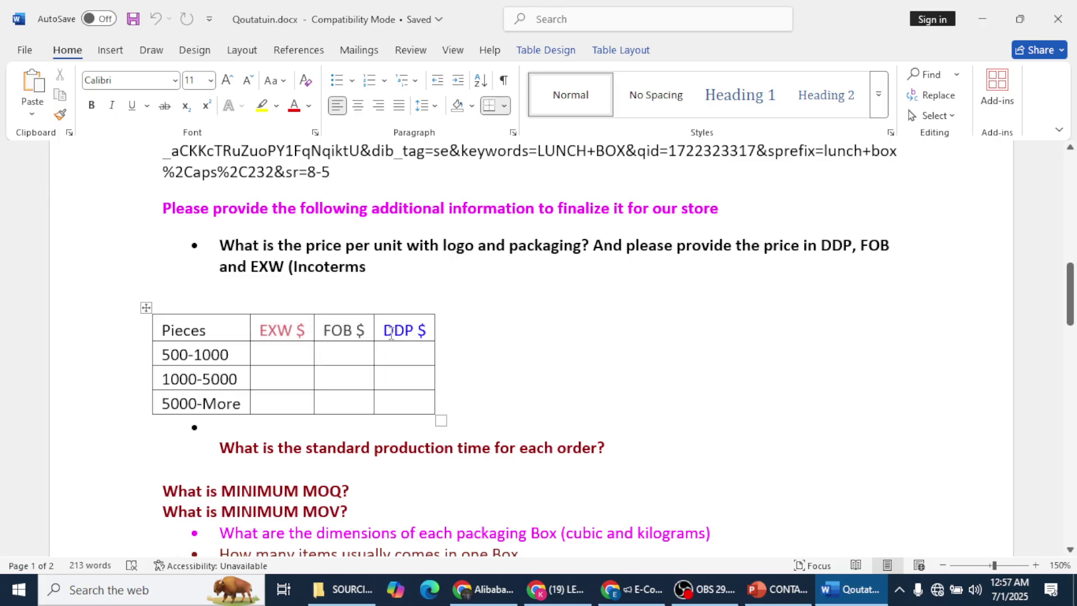
click(286, 358)
drag(164, 379, 216, 385)
click(255, 379)
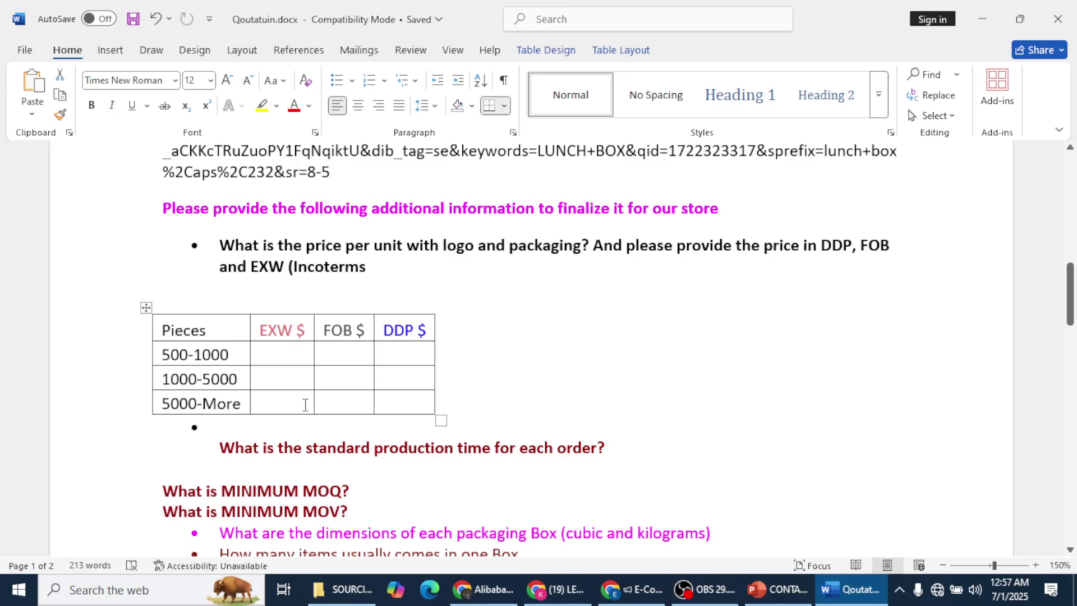
click(331, 400)
click(386, 402)
click(172, 349)
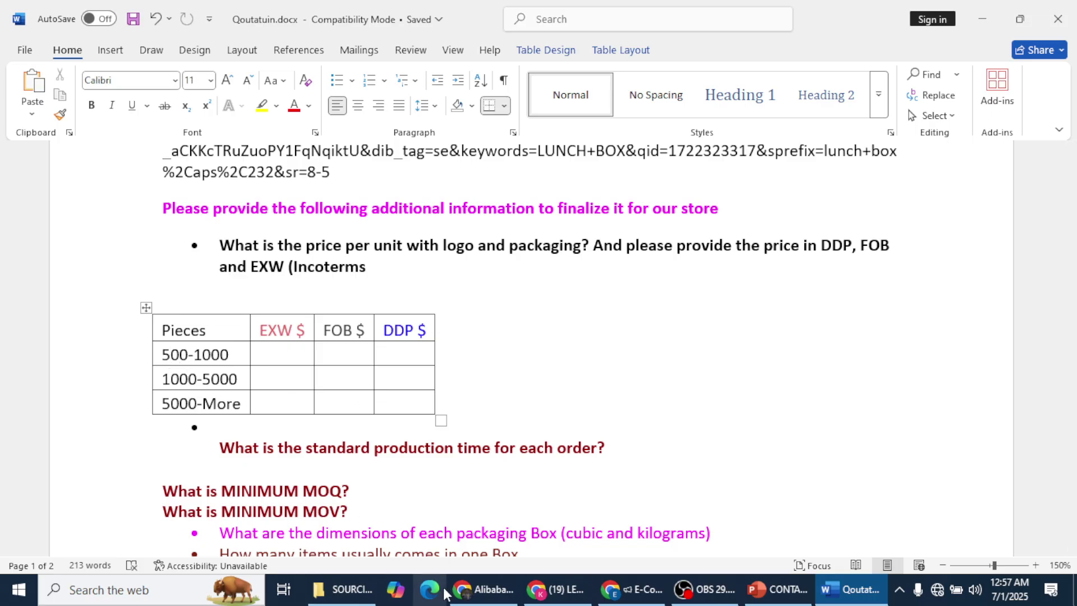
Switch to Alibaba in Chrome and try to search for "water" in place of "shipping agents amazon"
click(484, 589)
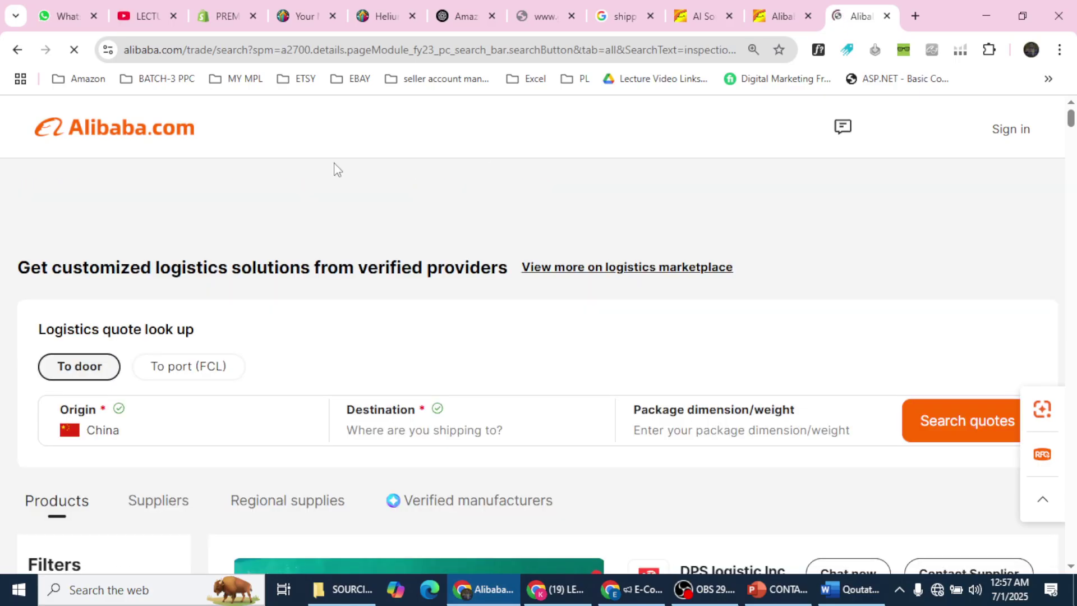
click(757, 3)
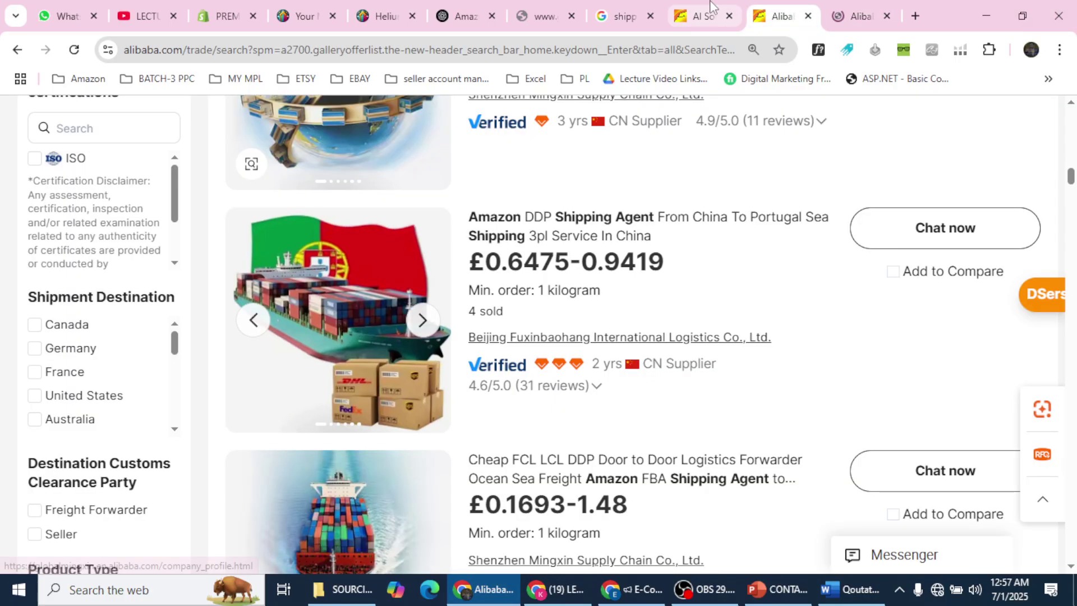
click(710, 7)
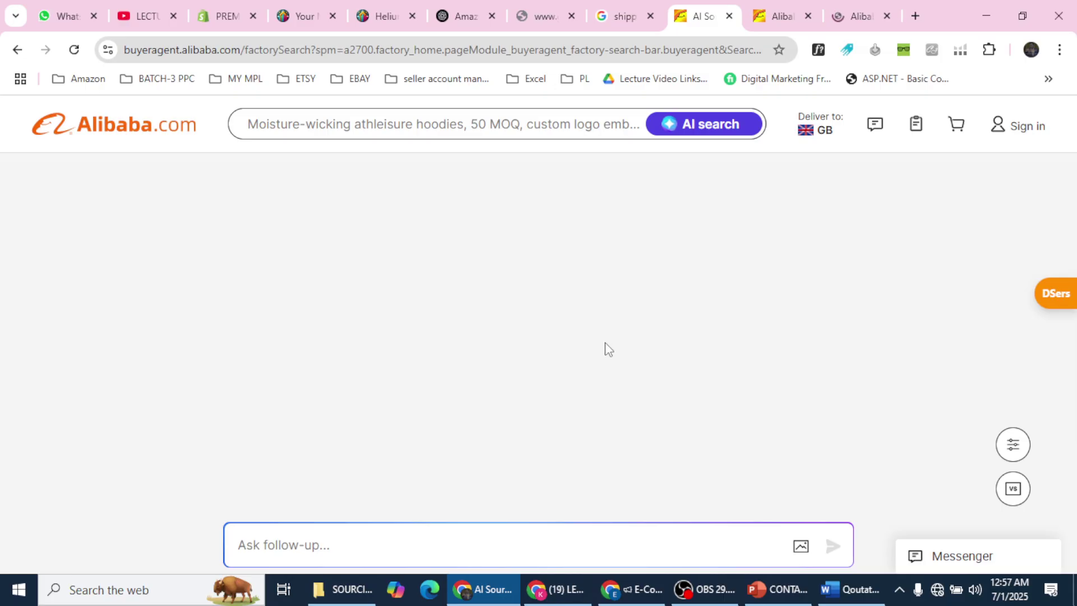
key(ctrl+Tab)
scroll(302, 157, up, 10)
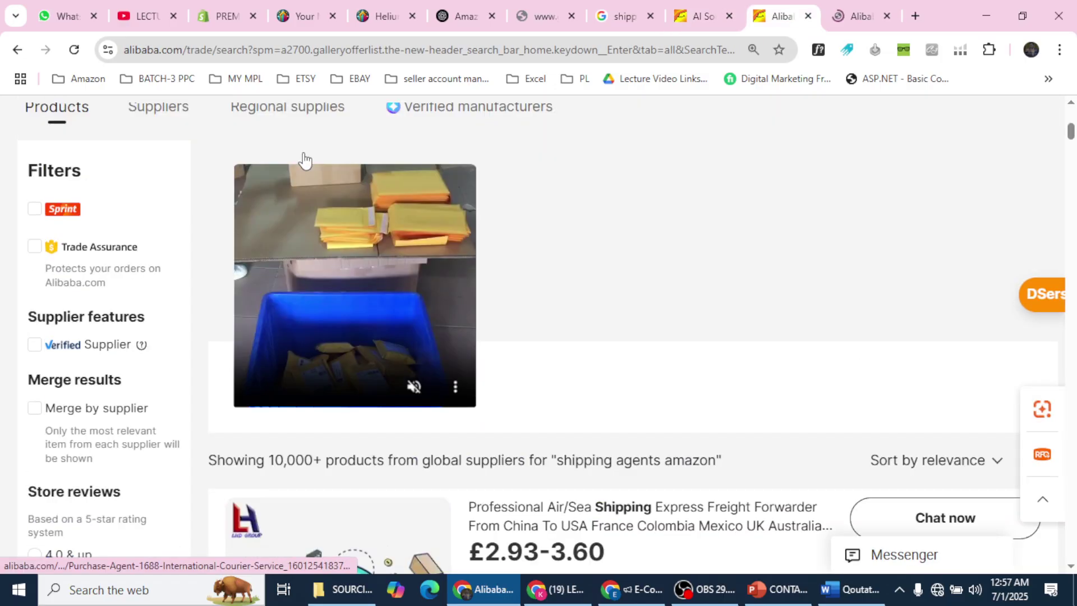
scroll(303, 160, up, 7)
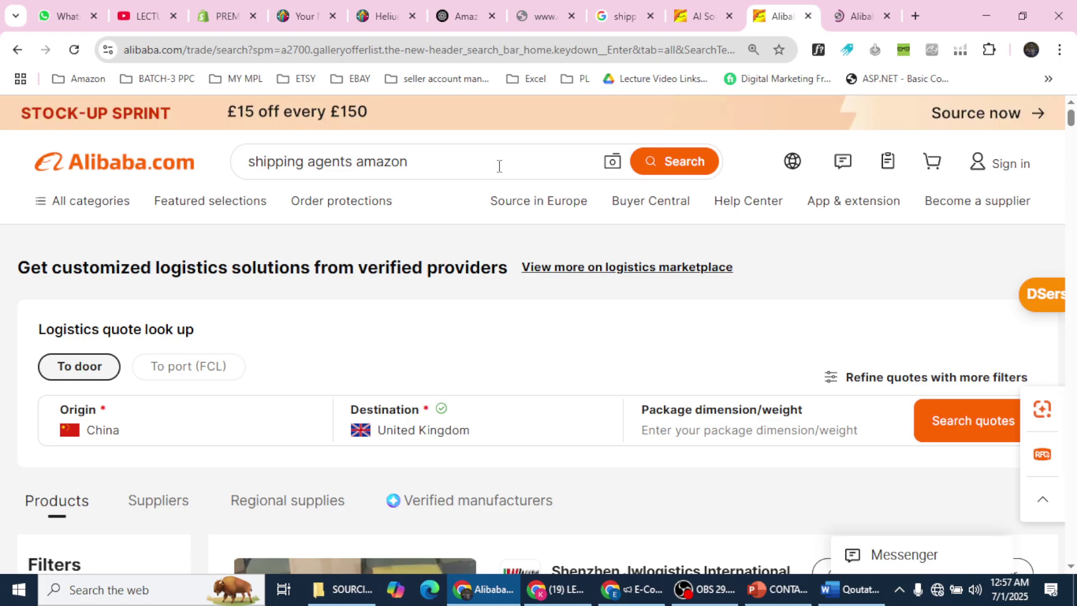
drag(499, 166, 236, 171)
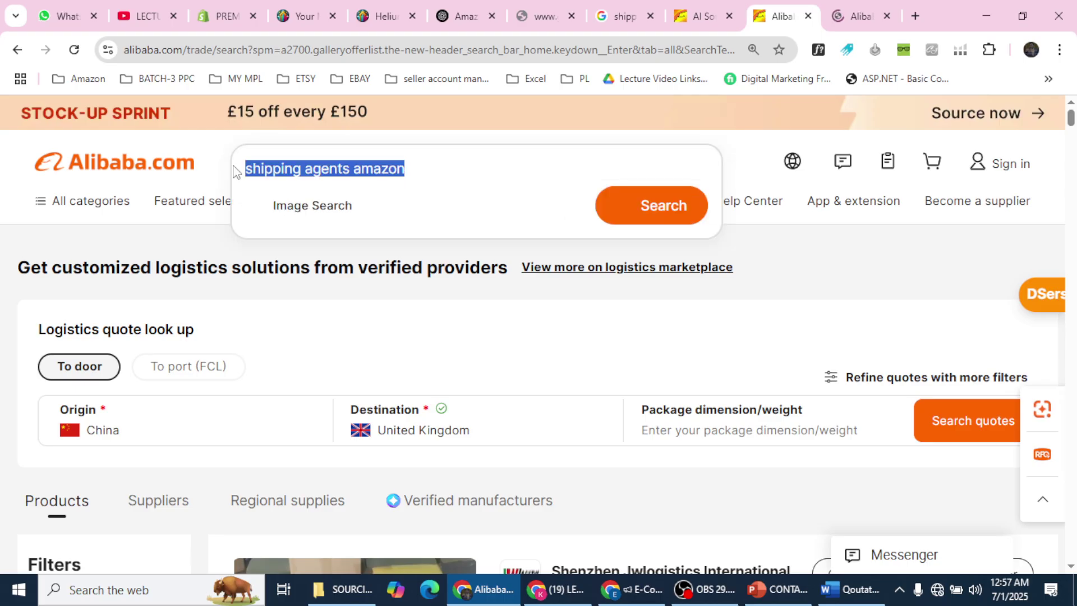
text(water n)
key(BackSpace)
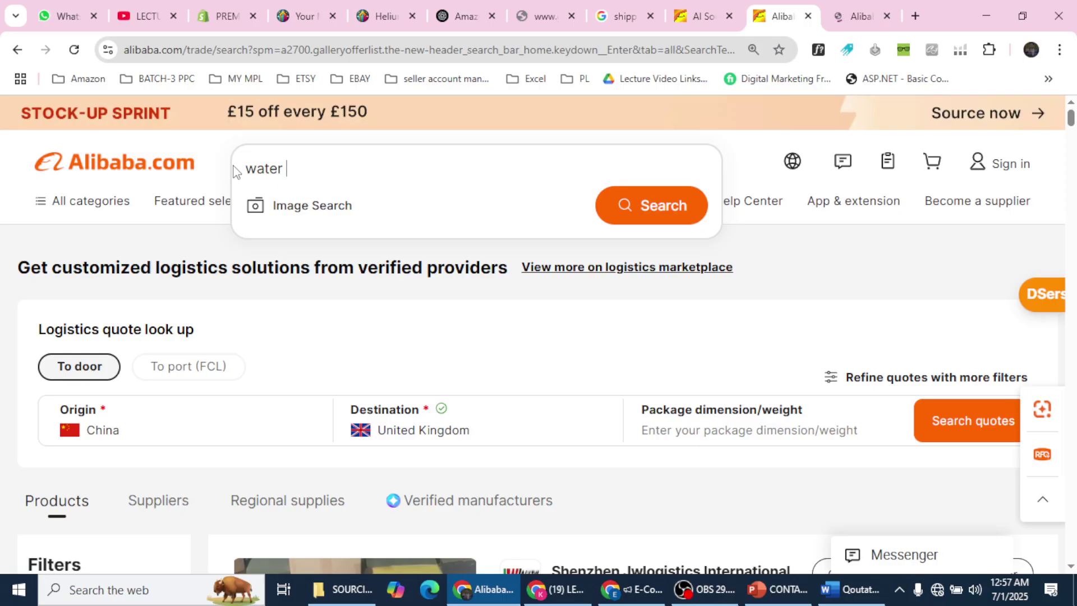
key(Return)
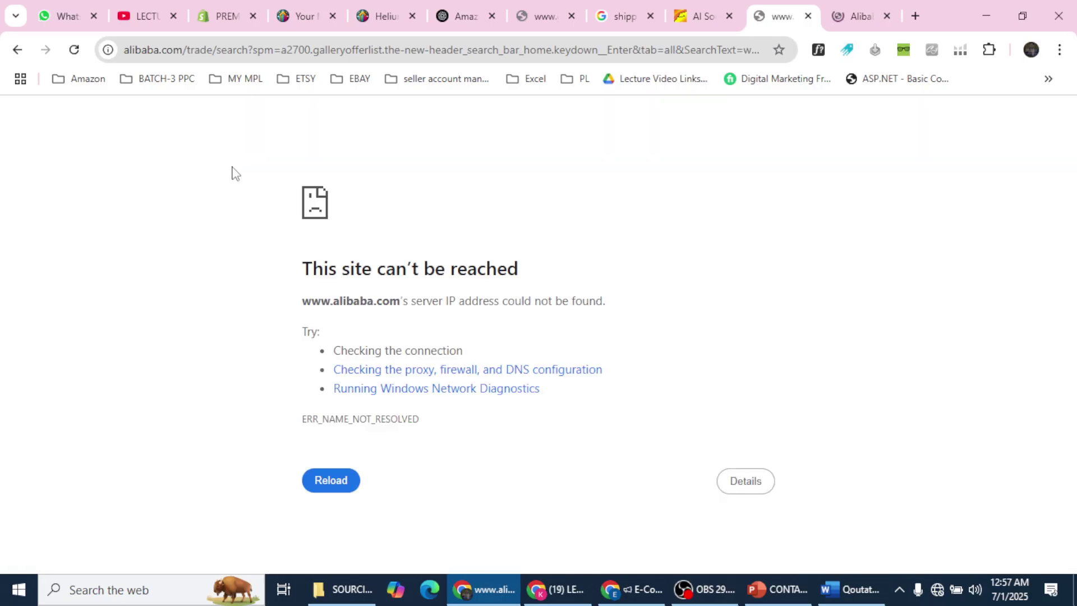
Look over the Alibaba supplier listings for inspection services
click(934, 593)
click(864, 8)
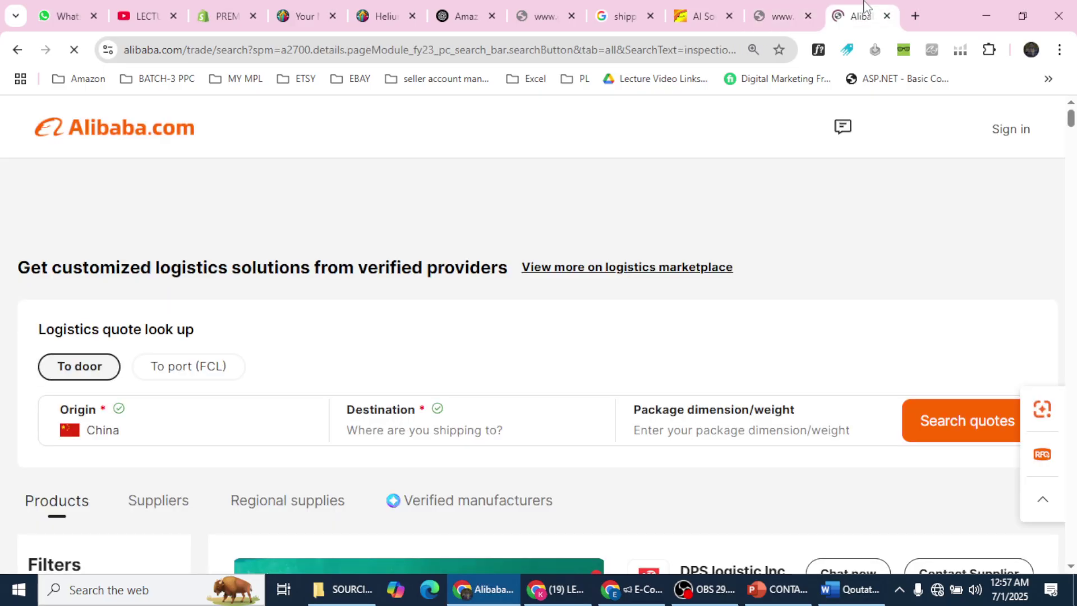
scroll(661, 560, down, 8)
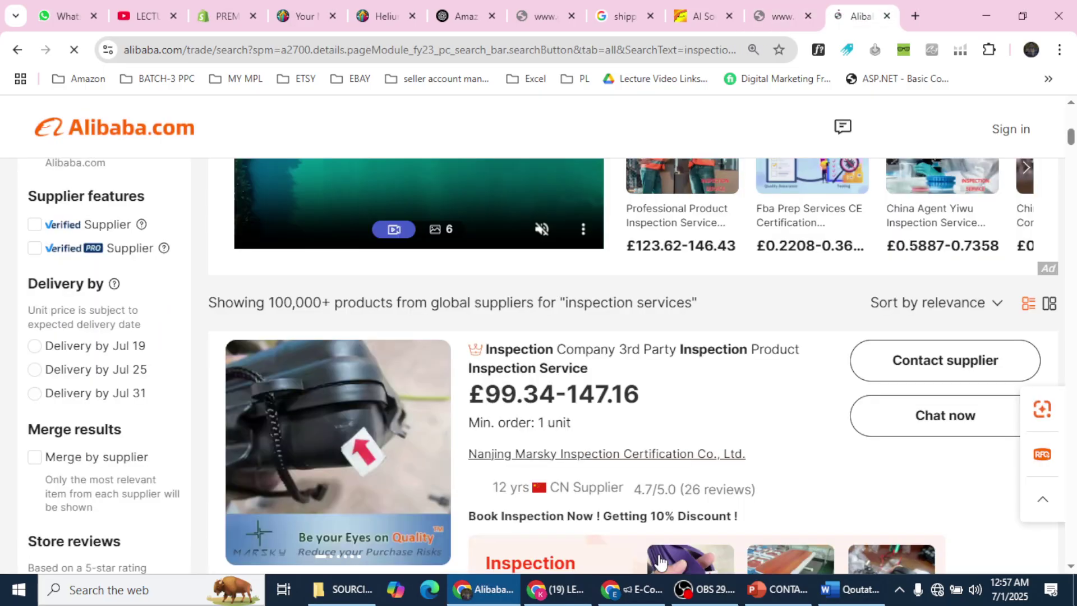
Switch back to the quotation document in Word and review the question about standard production time for each order
key(alt+Tab)
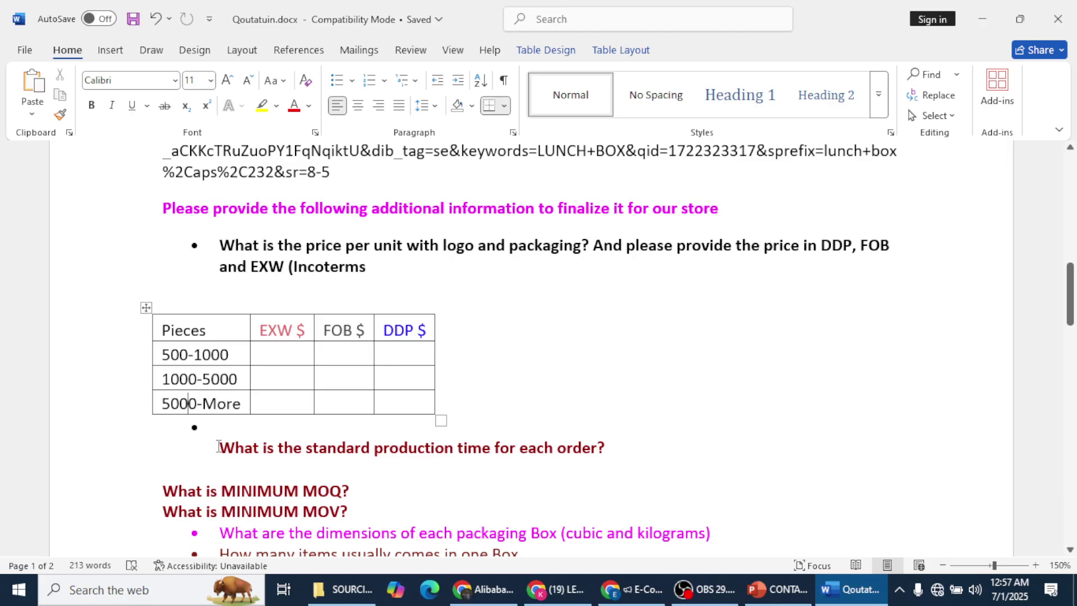
drag(218, 447, 486, 457)
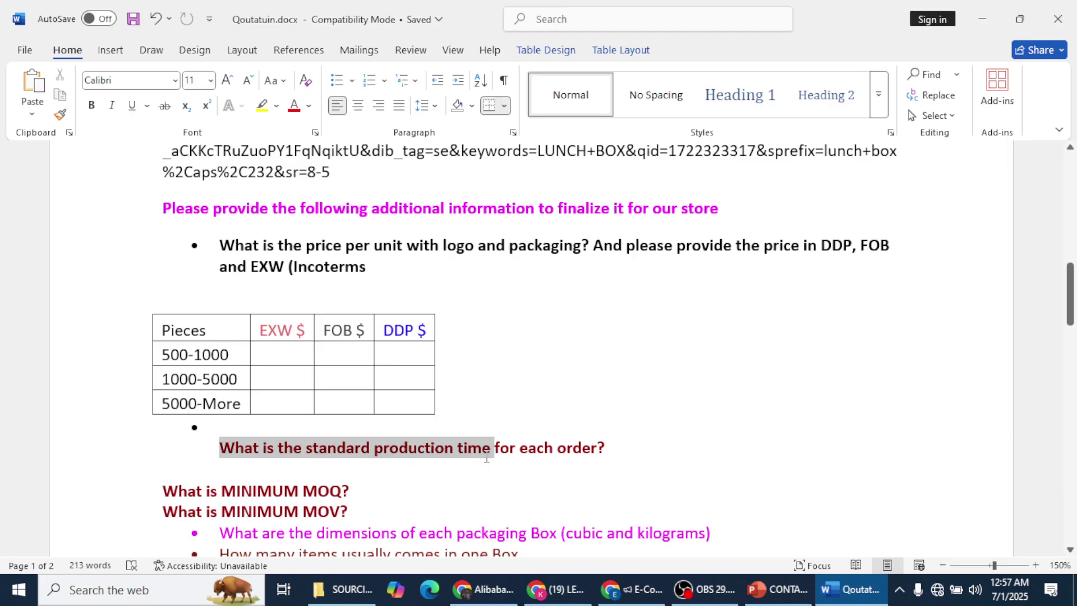
drag(487, 457, 596, 448)
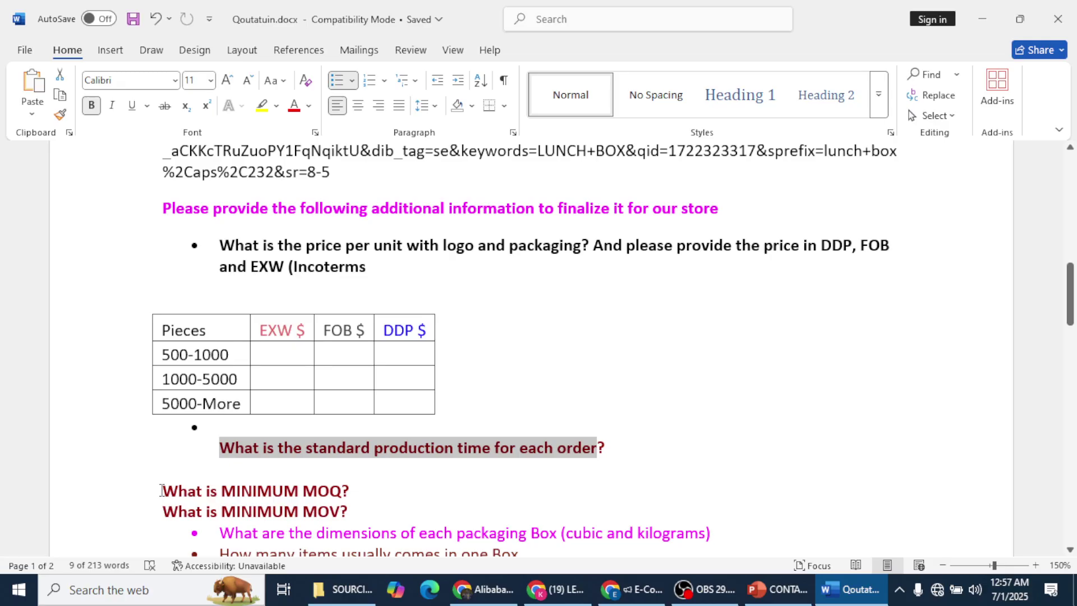
Review the quotation document's questions about minimum MOQ, minimum MOV, packaging box dimensions and items per box
drag(162, 490, 339, 499)
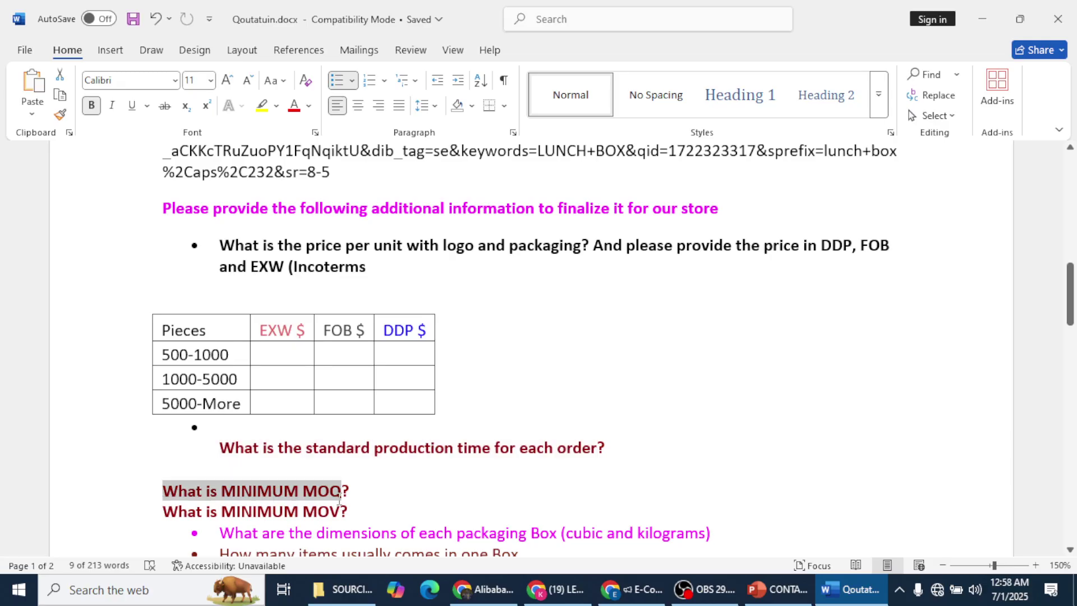
triple_click(339, 510)
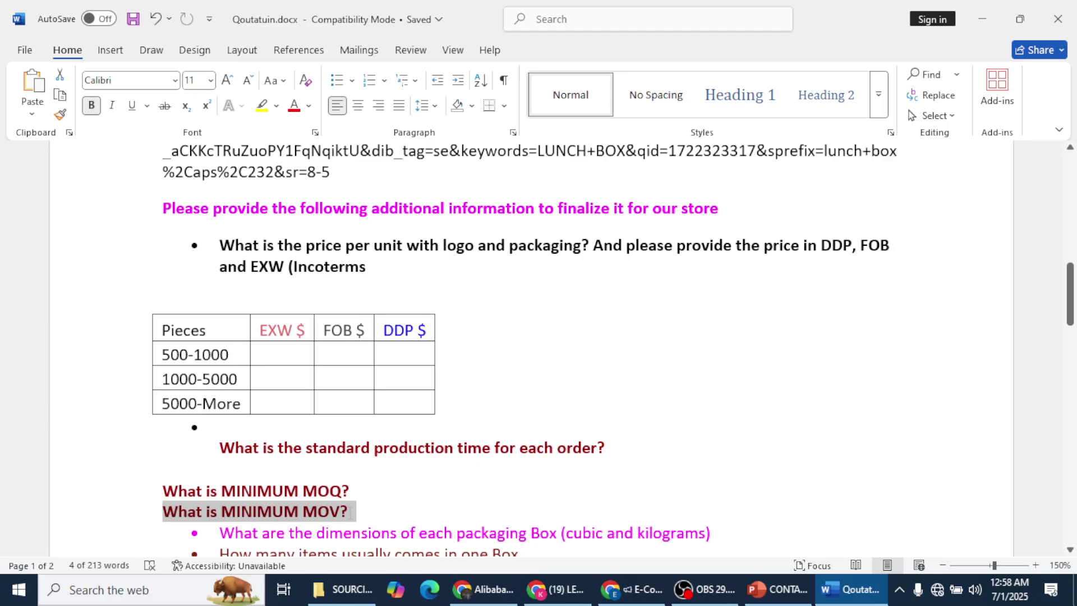
scroll(347, 512, down, 1)
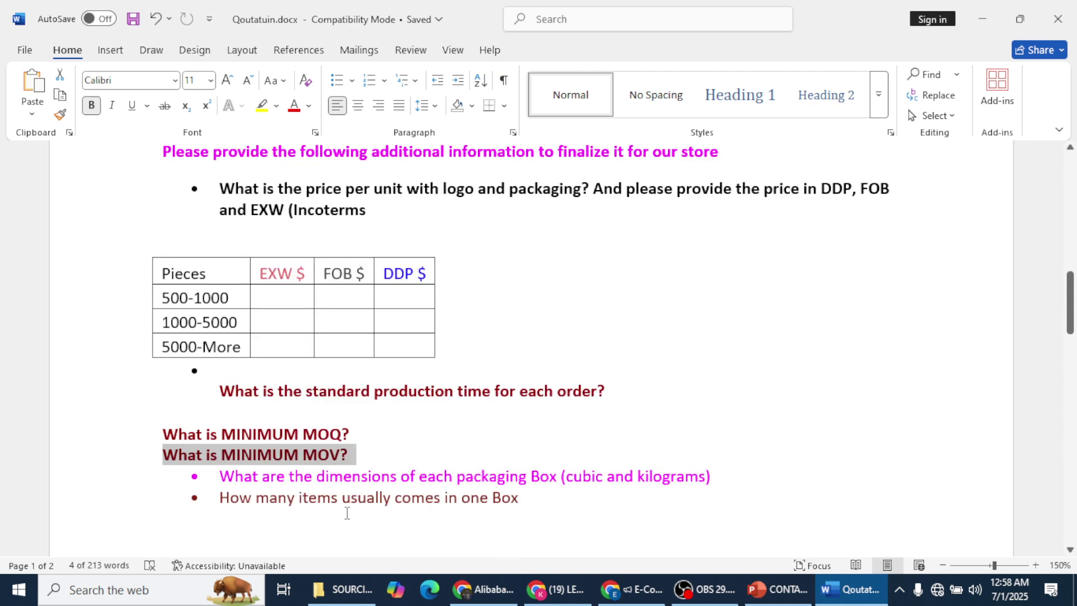
drag(219, 476, 711, 477)
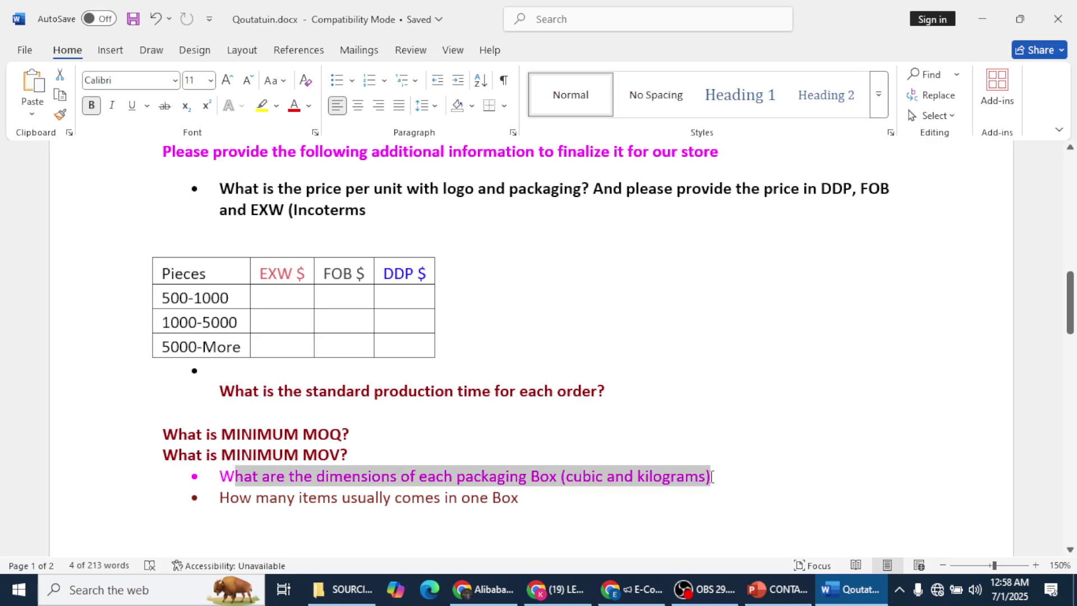
click(308, 499)
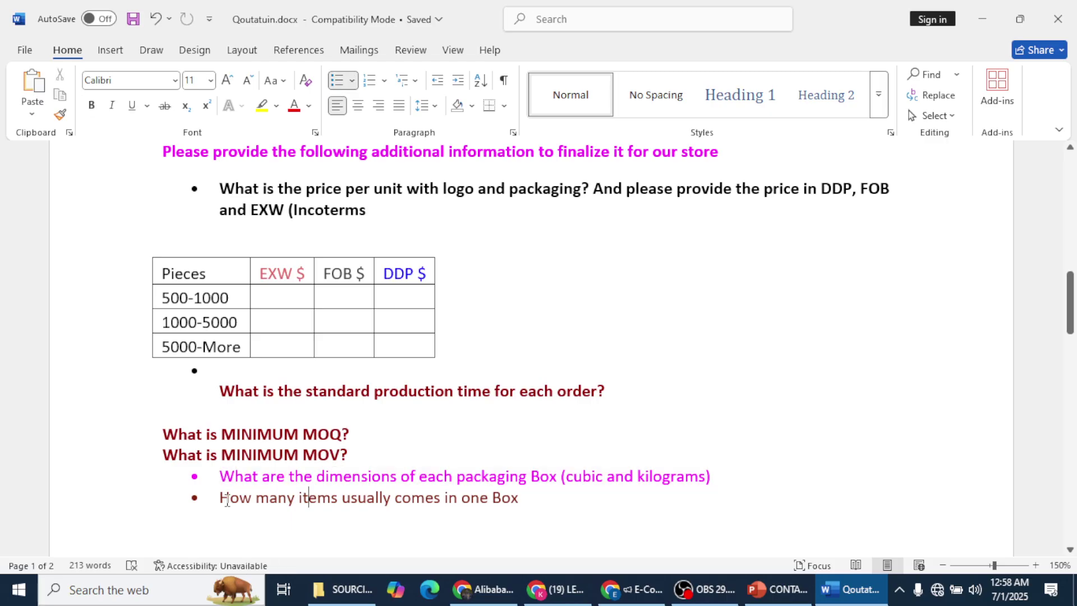
drag(227, 500, 531, 503)
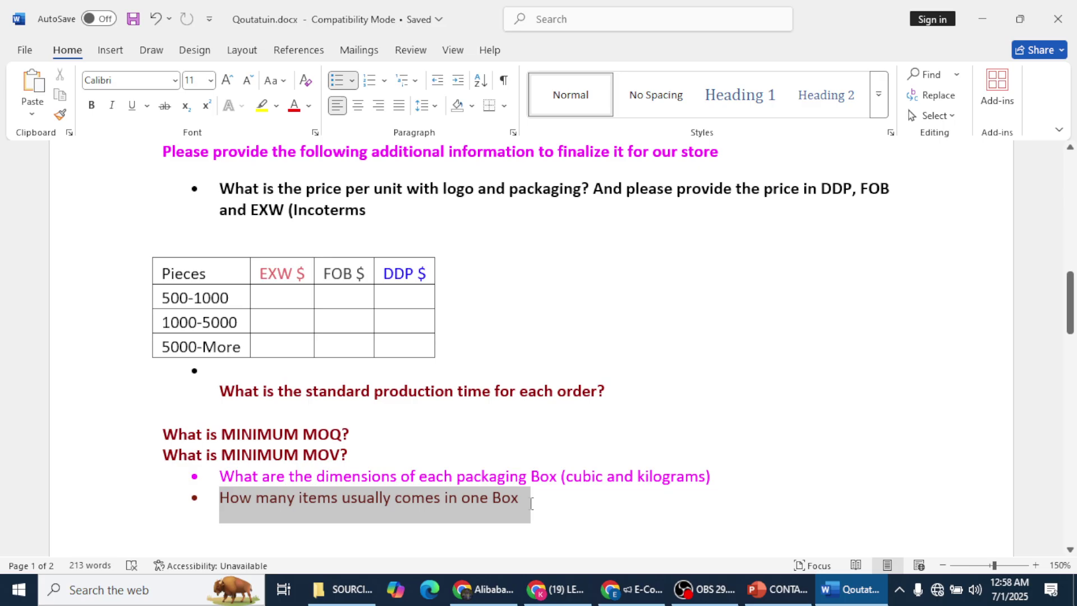
Review the payment method question and the closing line requesting a swift response on the second page
scroll(524, 503, down, 3)
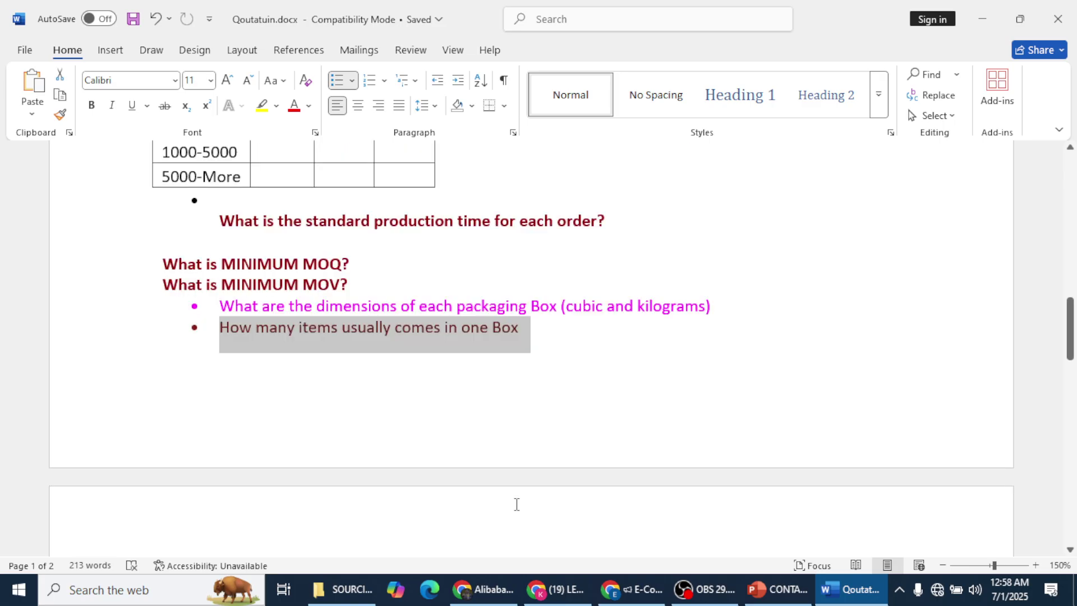
scroll(517, 504, down, 4)
drag(219, 384, 404, 385)
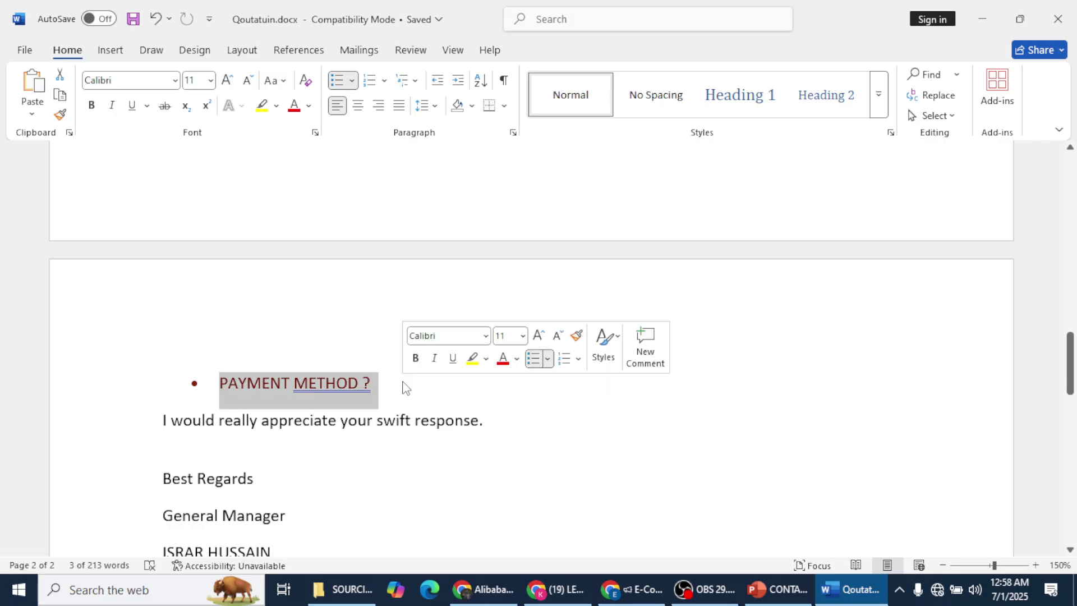
click(429, 420)
Return to the beginning of the document and re-examine the unit price question's DDP term and "with logo and packaging" wording
scroll(325, 499, up, 20)
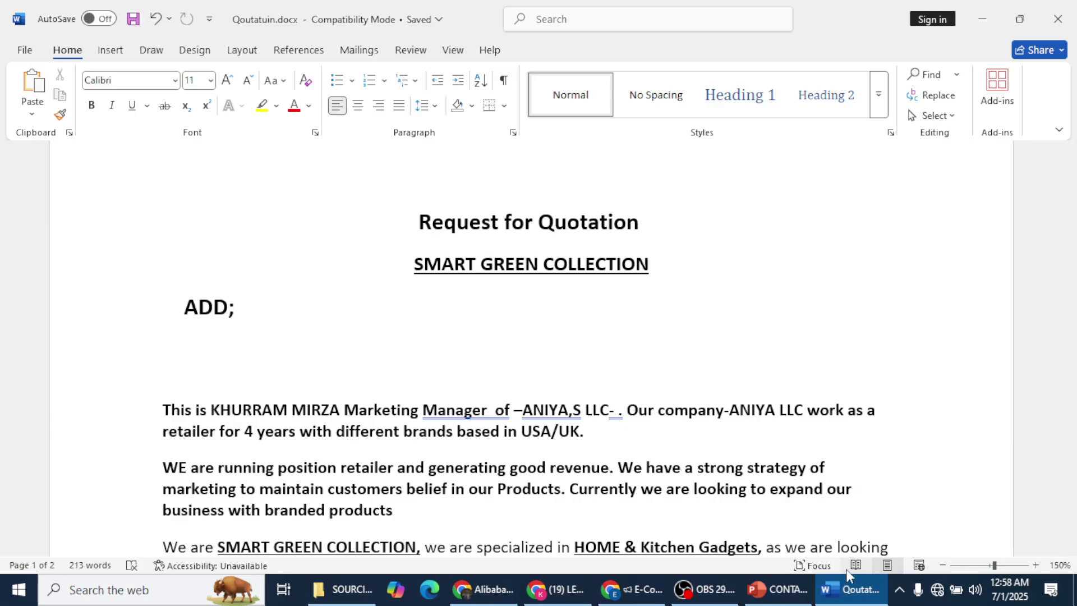
mouse_move(793, 602)
scroll(611, 410, down, 6)
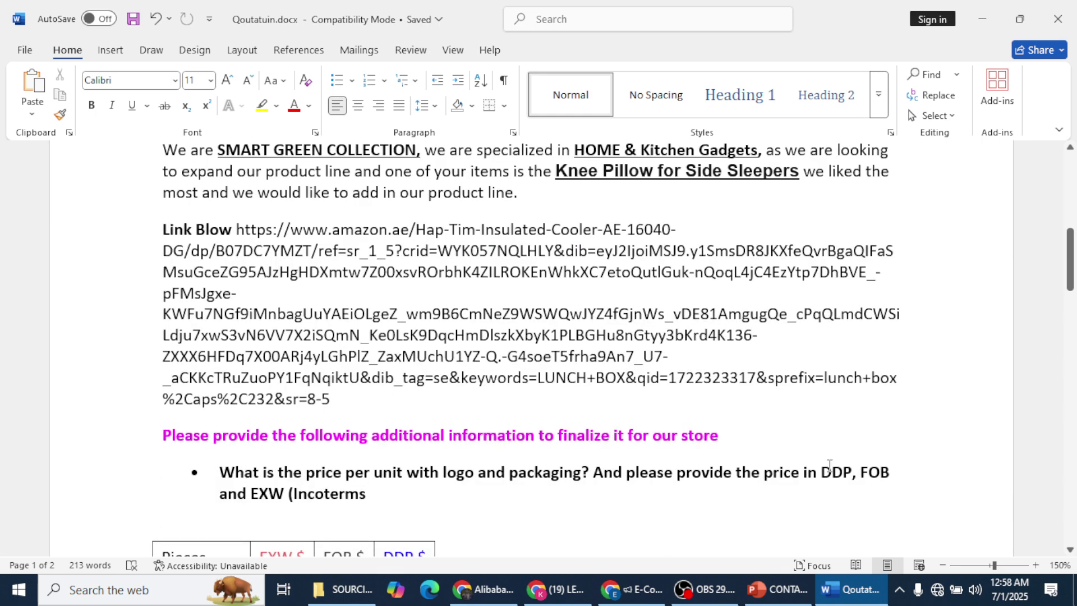
drag(830, 466, 860, 471)
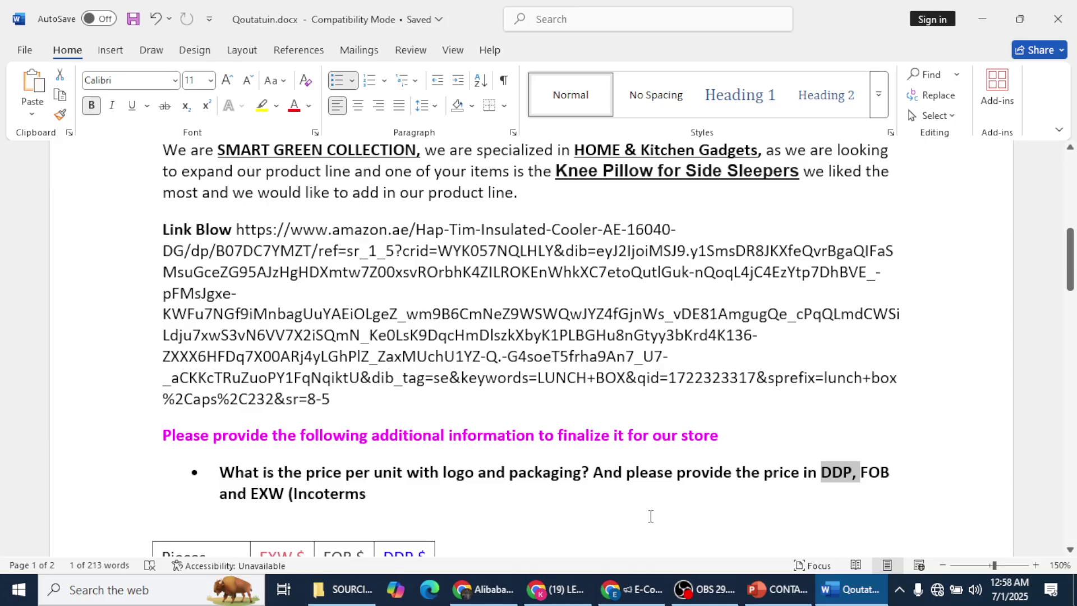
click(937, 590)
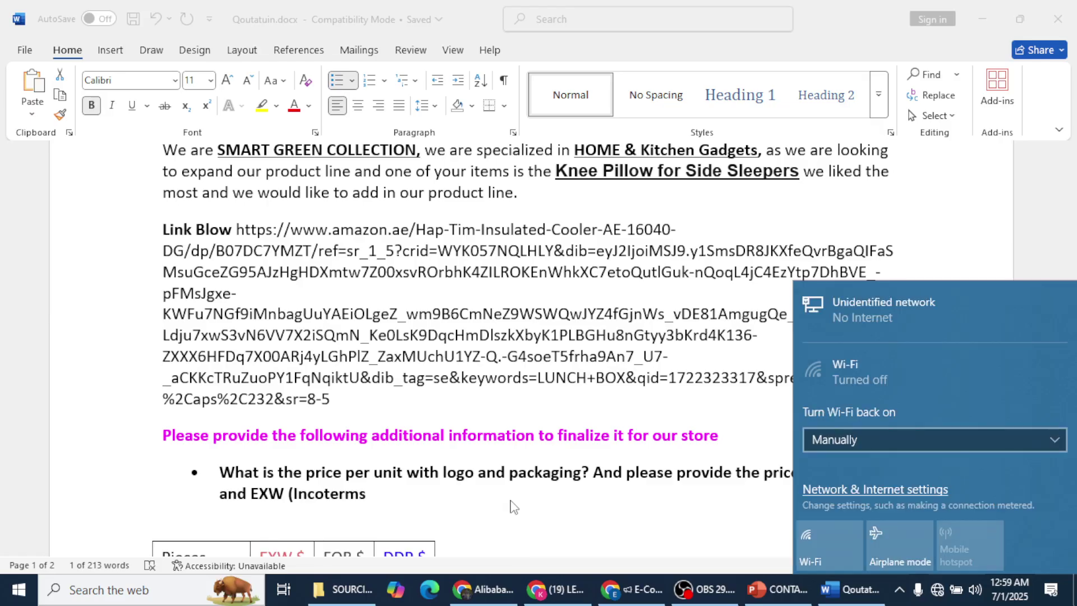
click(452, 473)
click(452, 473)
drag(420, 473, 565, 476)
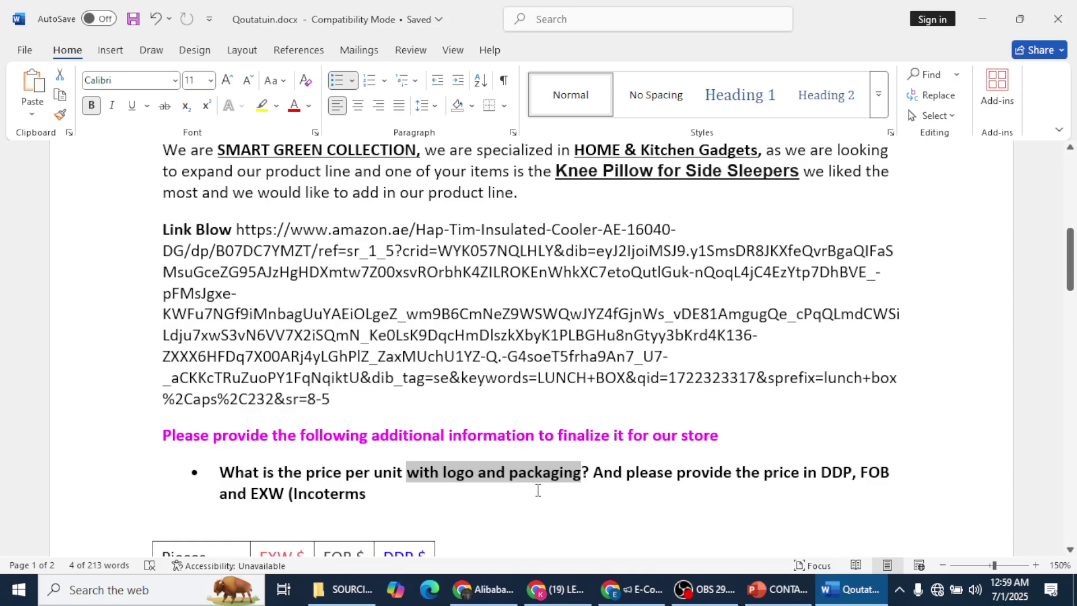
Switch to Alibaba in Chrome, turn on the computer's Wi-Fi, and return to the quotation document in Word
click(846, 585)
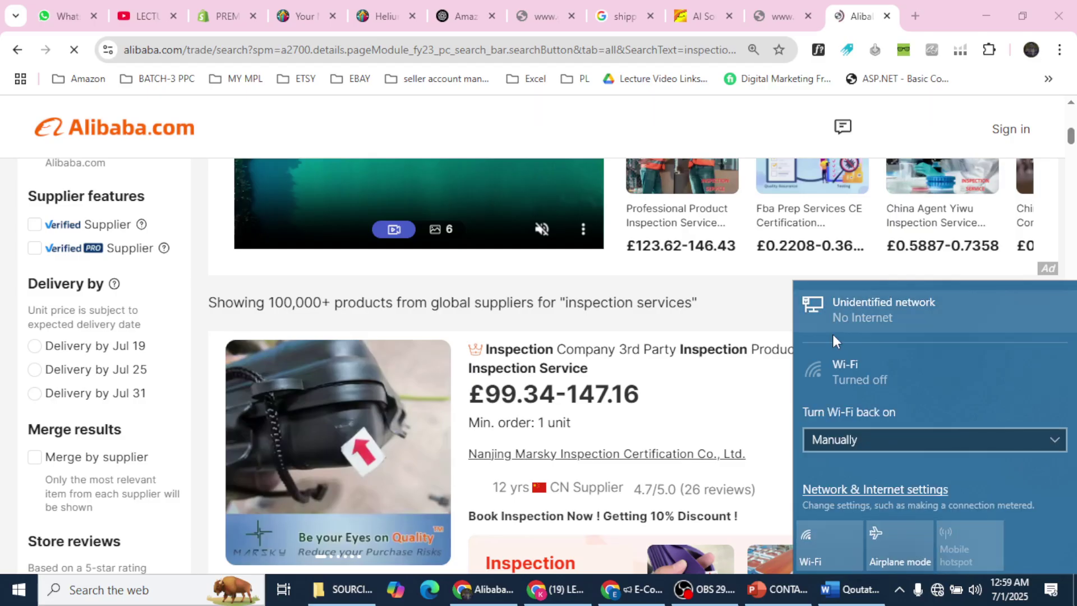
key(Escape)
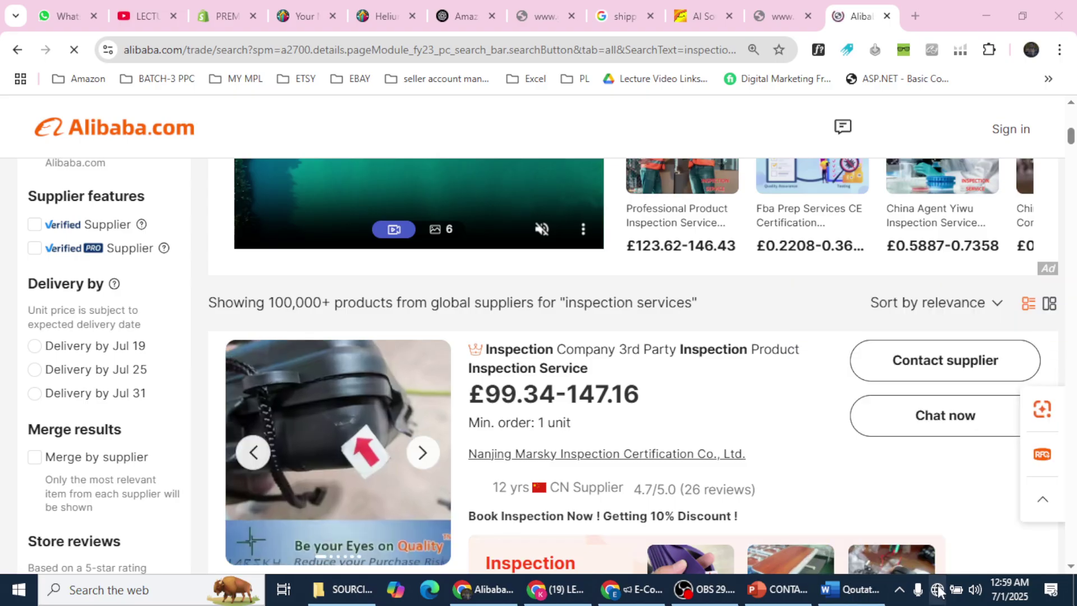
click(909, 442)
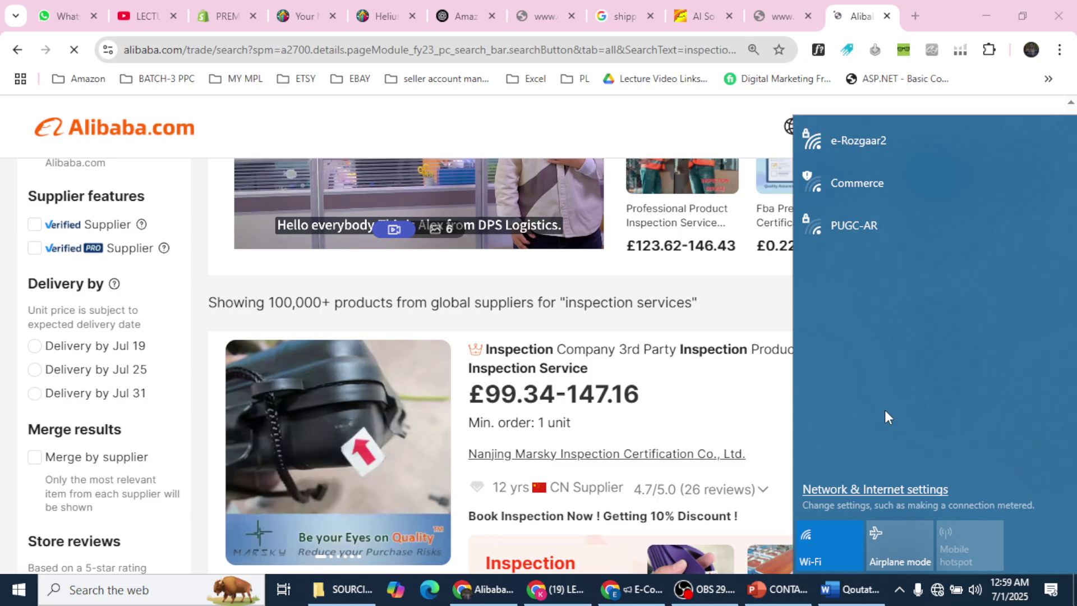
key(alt+Tab)
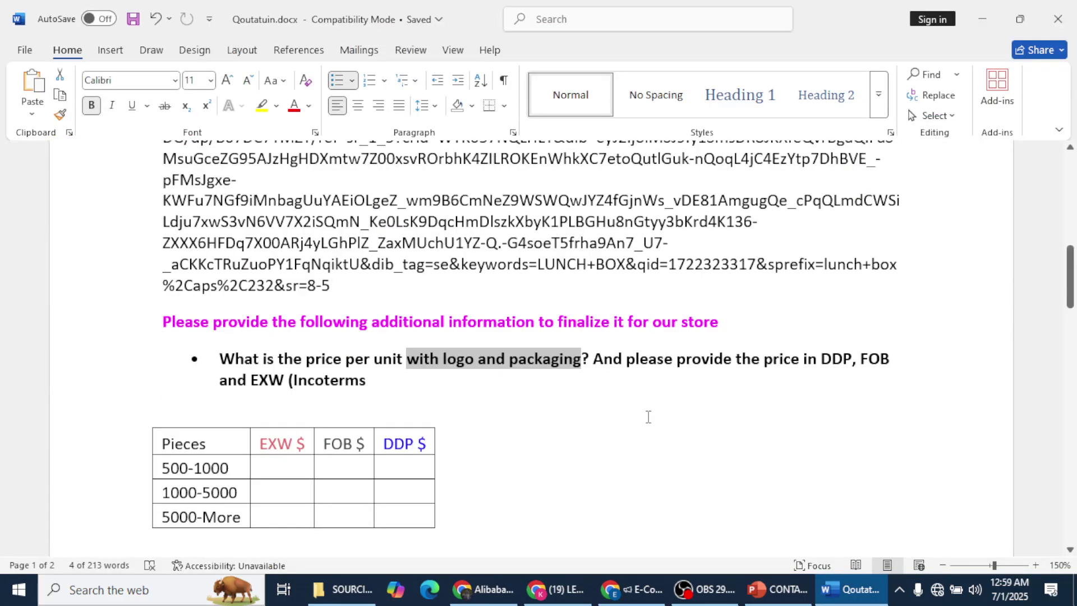
scroll(648, 416, down, 10)
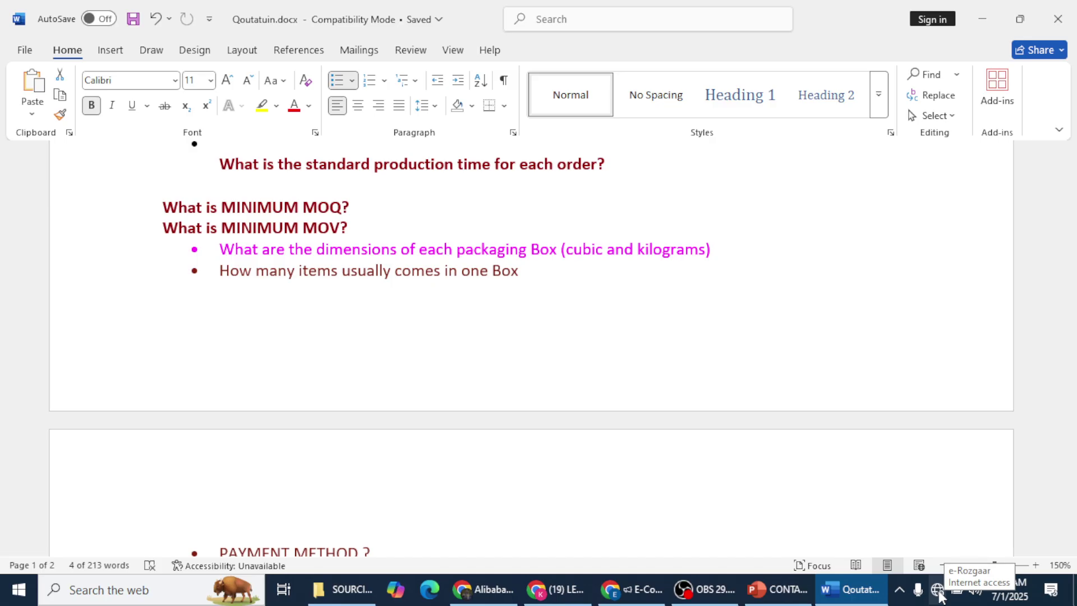
Switch to ChatGPT in Chrome and submit the prompt "write a quotation for ali baba suplliers , write in terms of EXW , DDP , FOB"
key(alt+Tab)
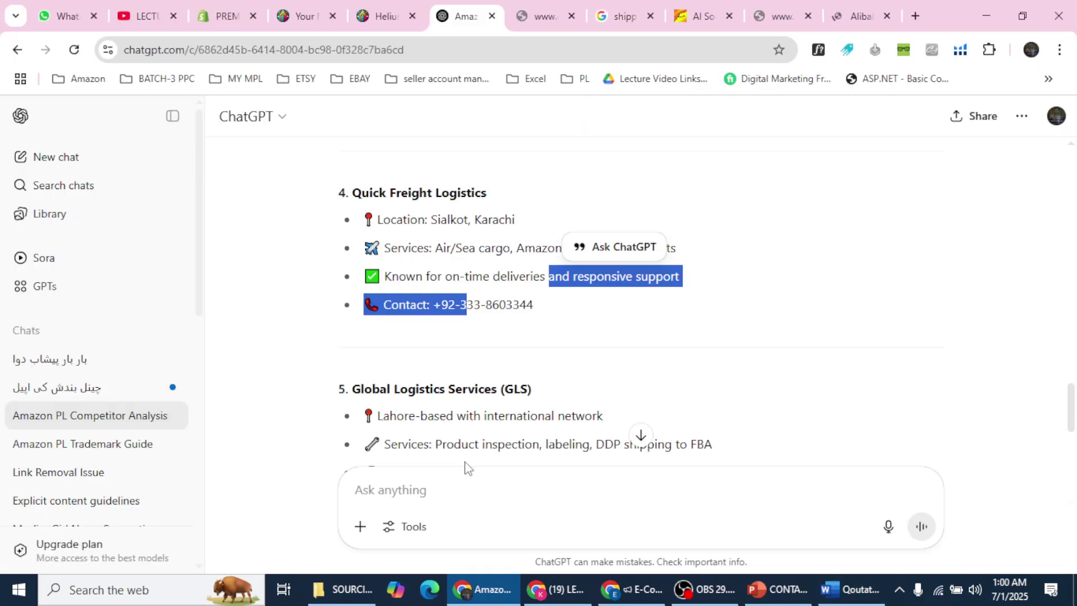
click(445, 487)
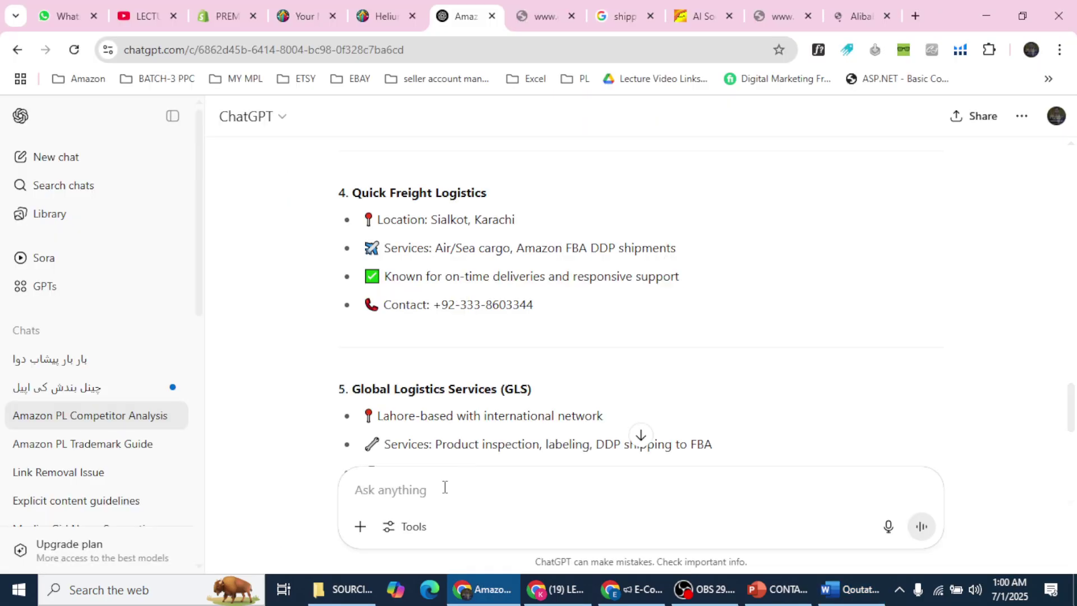
text(write a quotat)
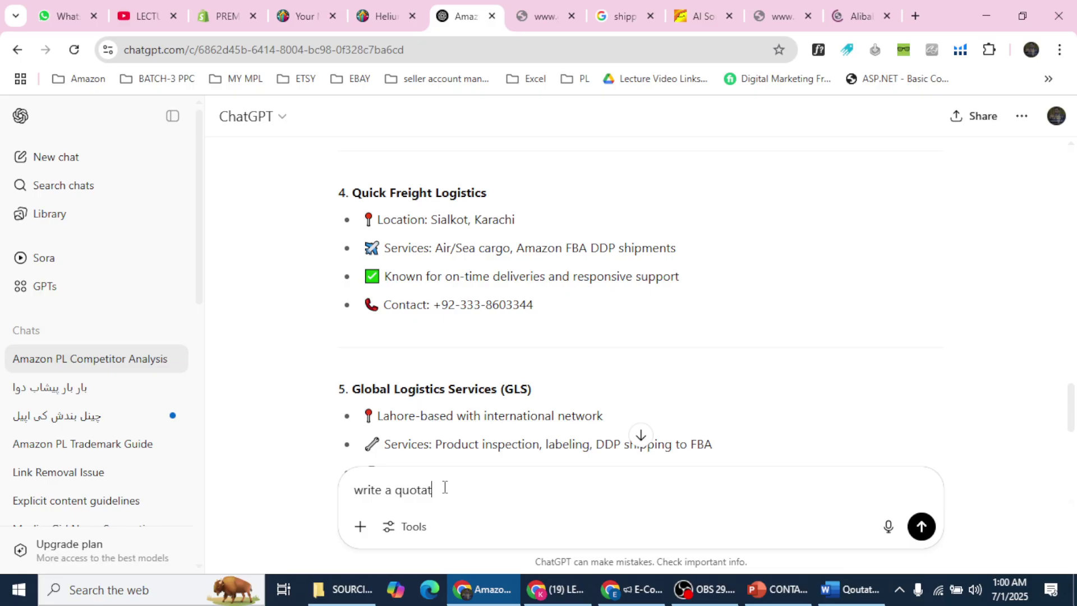
text(ion for ali baba supl)
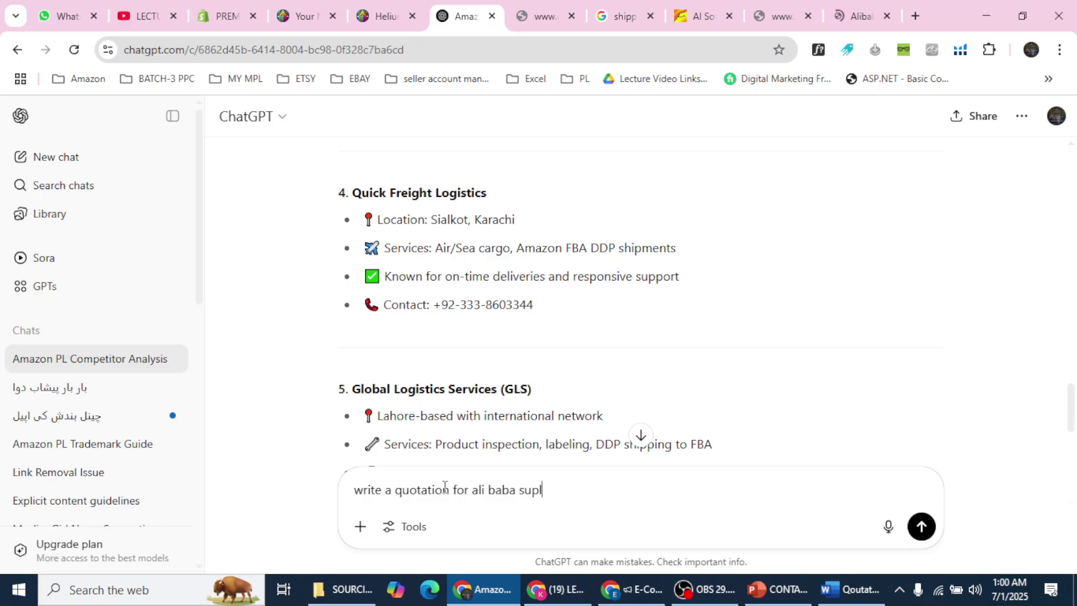
text(liers , write in terms of EXW , D)
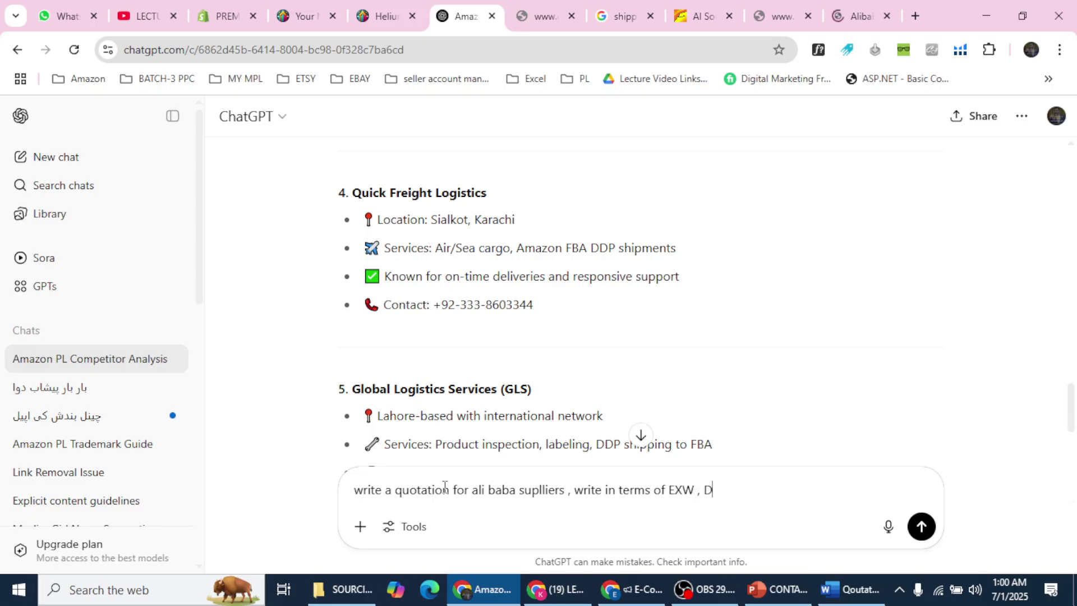
text(DP , FOB)
key(Return)
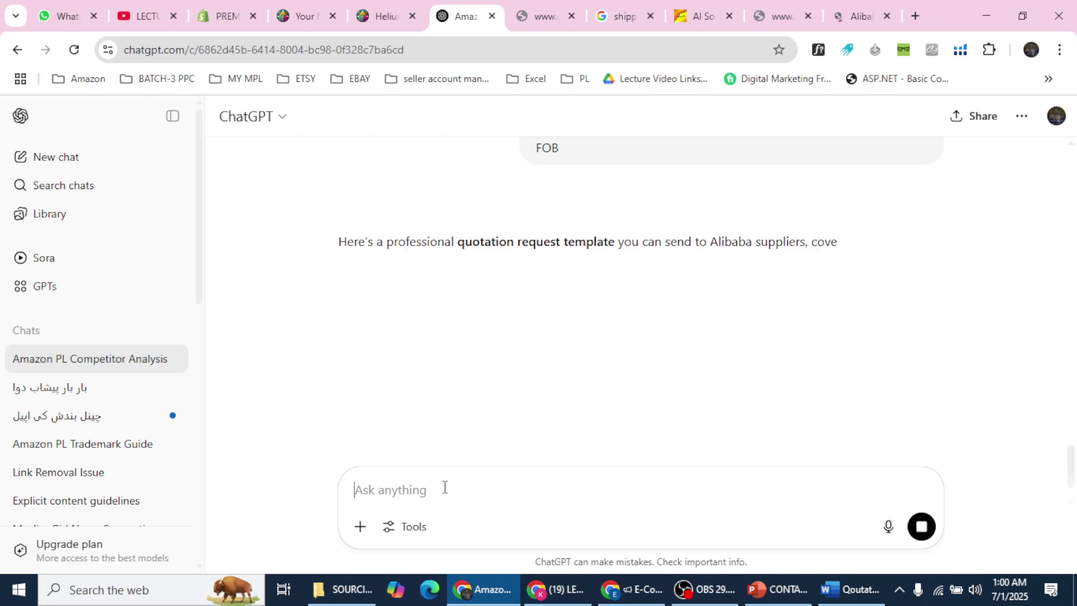
Review the generated quotation template's introduction, product details, and EXW, FOB and DDP shipping terms, including the ZIP code placeholder
scroll(367, 230, down, 3)
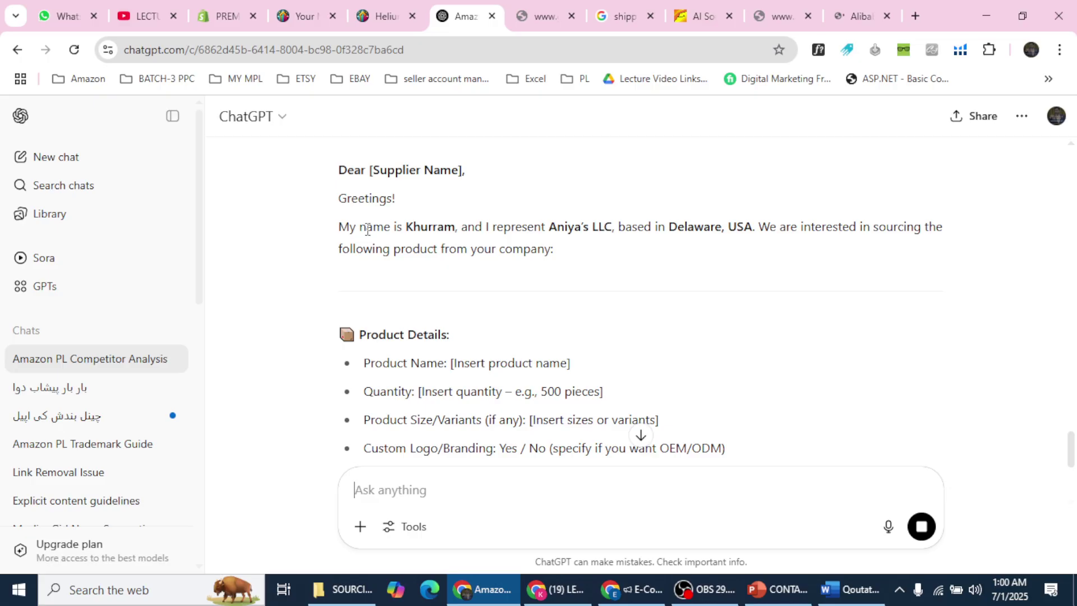
drag(338, 227, 548, 228)
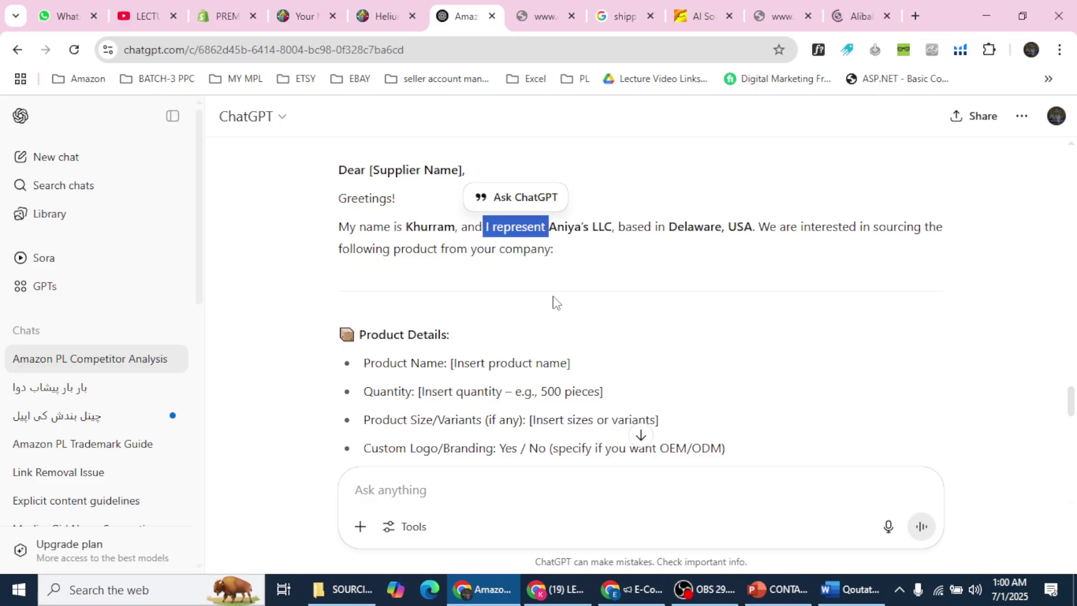
scroll(407, 269, down, 3)
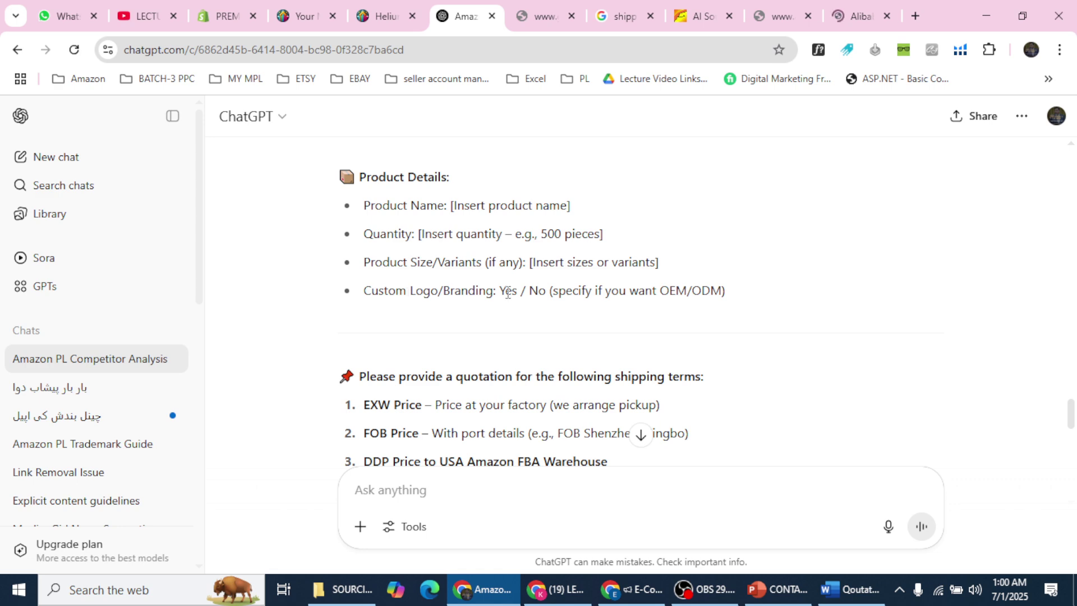
drag(507, 293, 591, 291)
scroll(518, 286, down, 2)
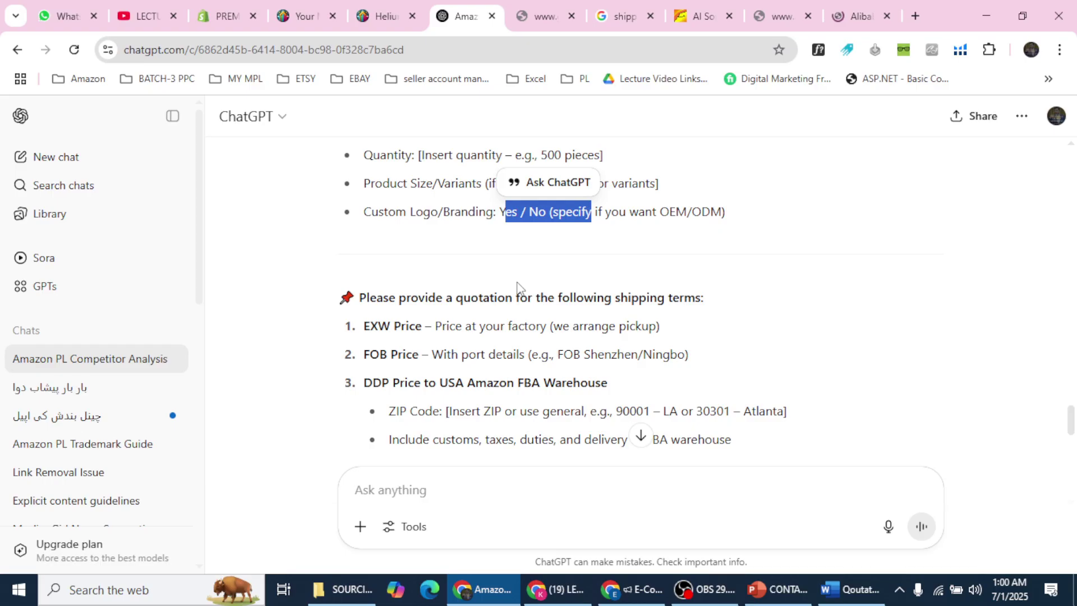
drag(364, 325, 392, 324)
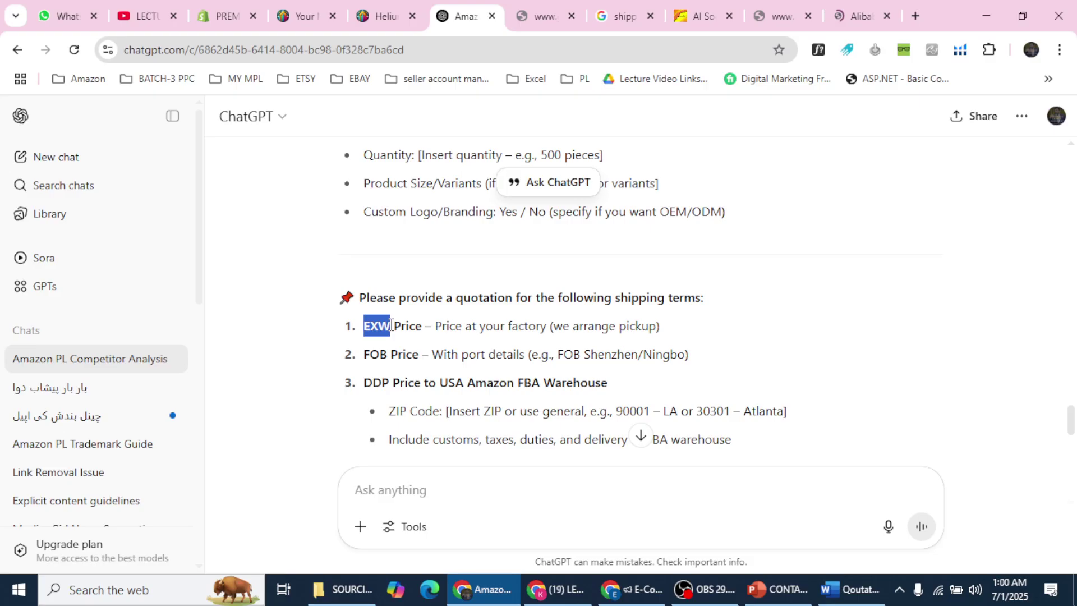
drag(452, 412, 793, 429)
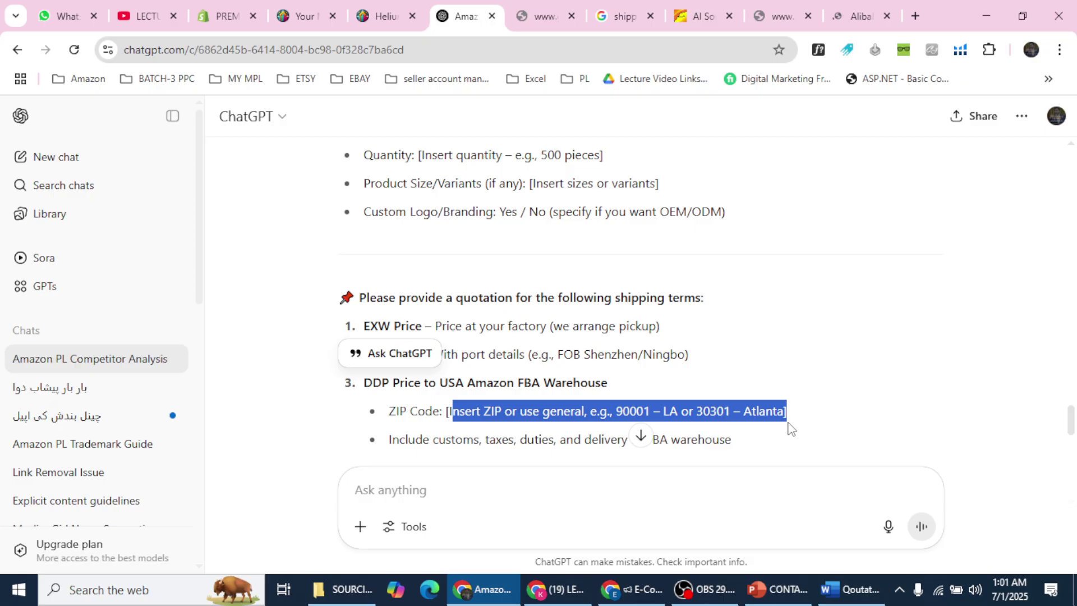
Review the template's other requirements, including carton dimensions, sample availability and MOQ for future orders
scroll(788, 429, down, 4)
drag(517, 347, 397, 346)
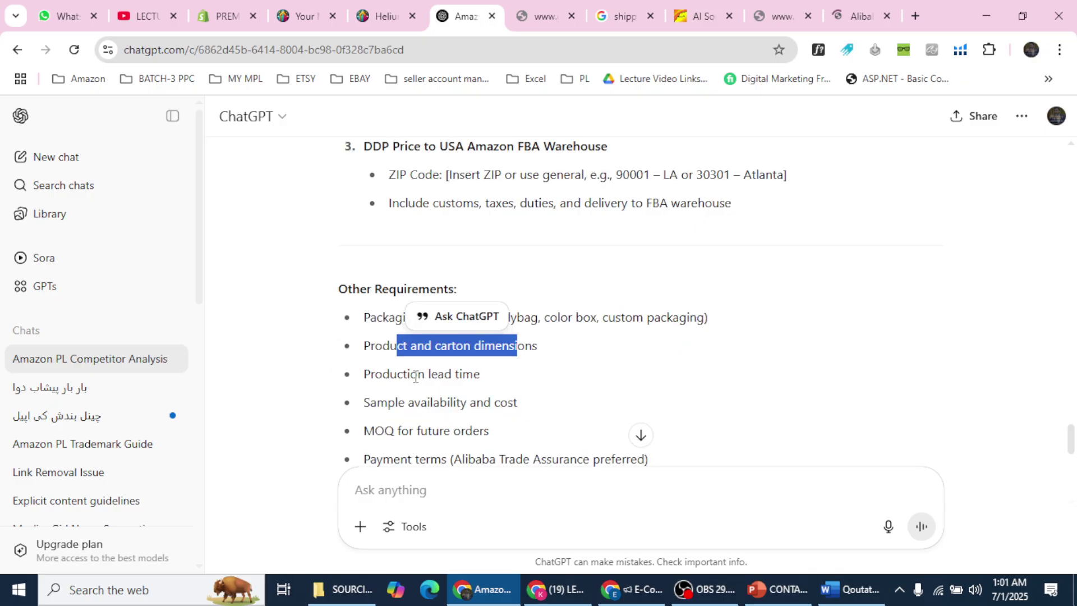
drag(388, 402, 459, 403)
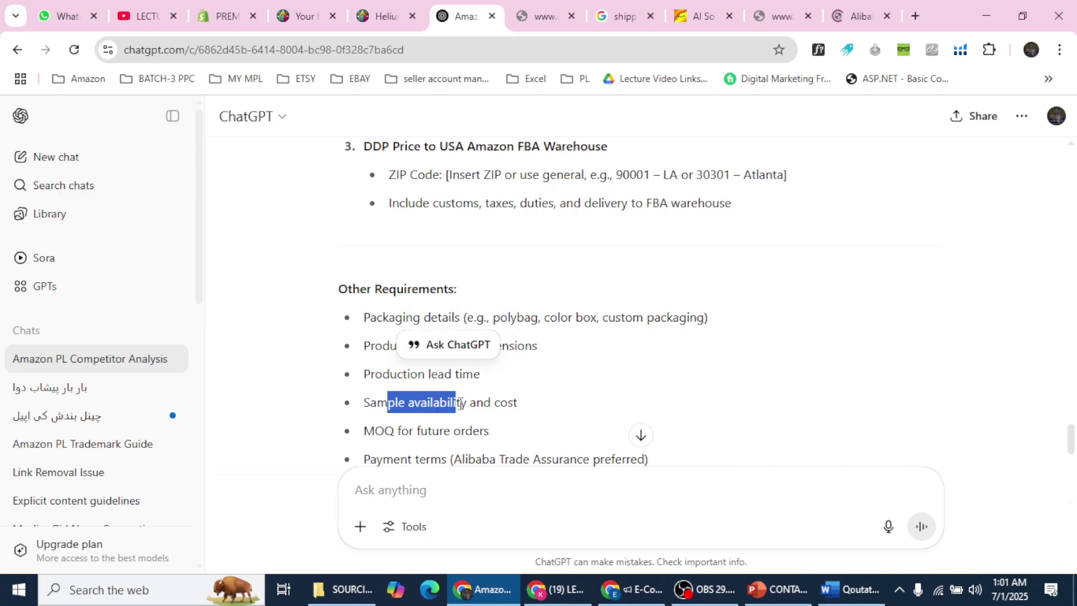
scroll(460, 402, down, 1)
click(365, 357)
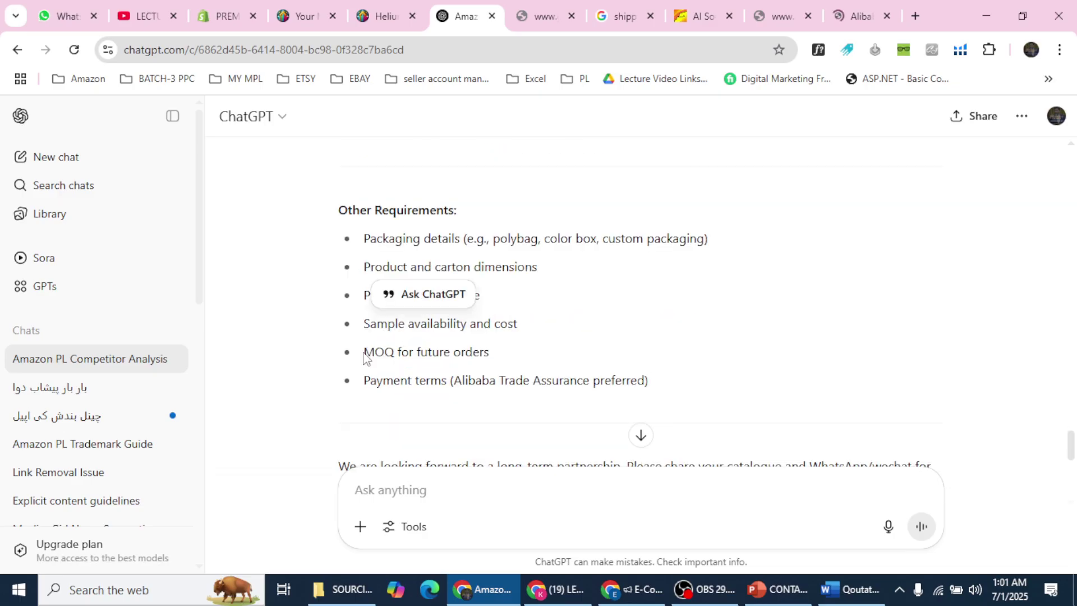
drag(364, 352, 465, 352)
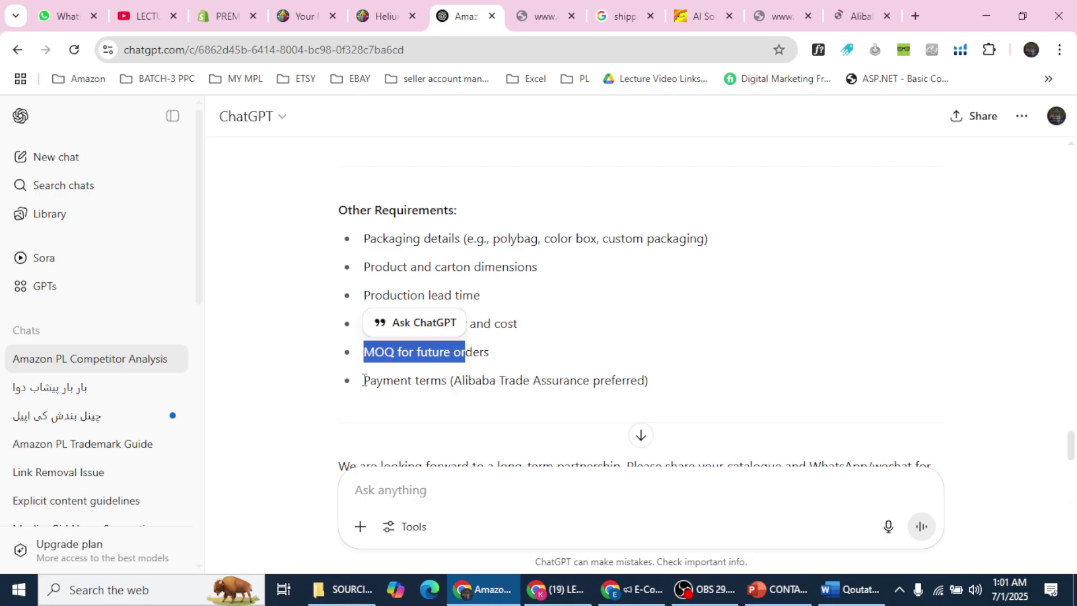
scroll(467, 359, up, 5)
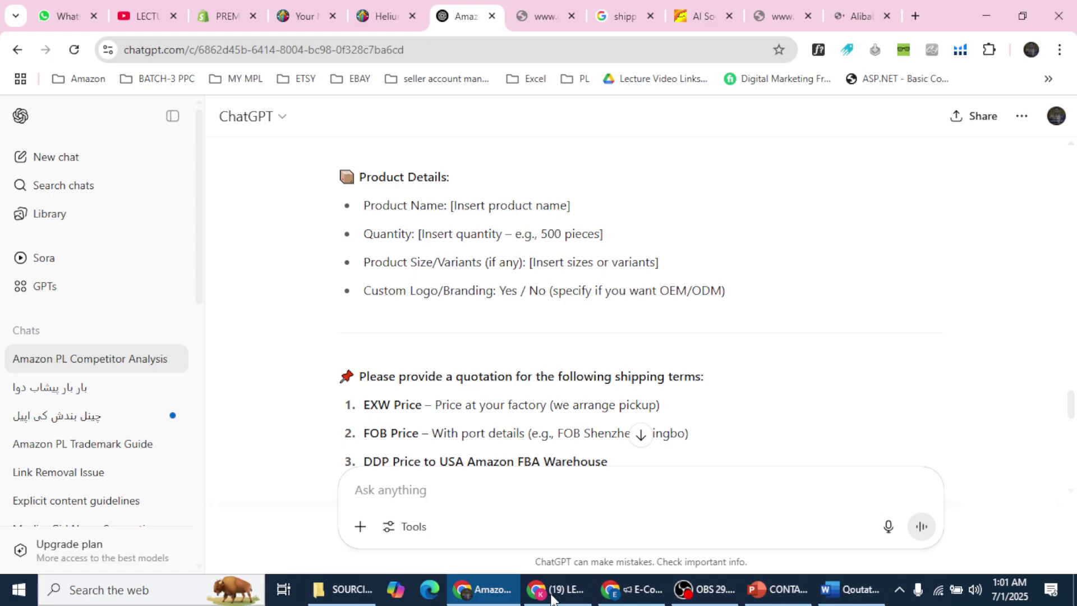
Open the Alibaba AI sourcing page with the "water bottle" search
click(701, 16)
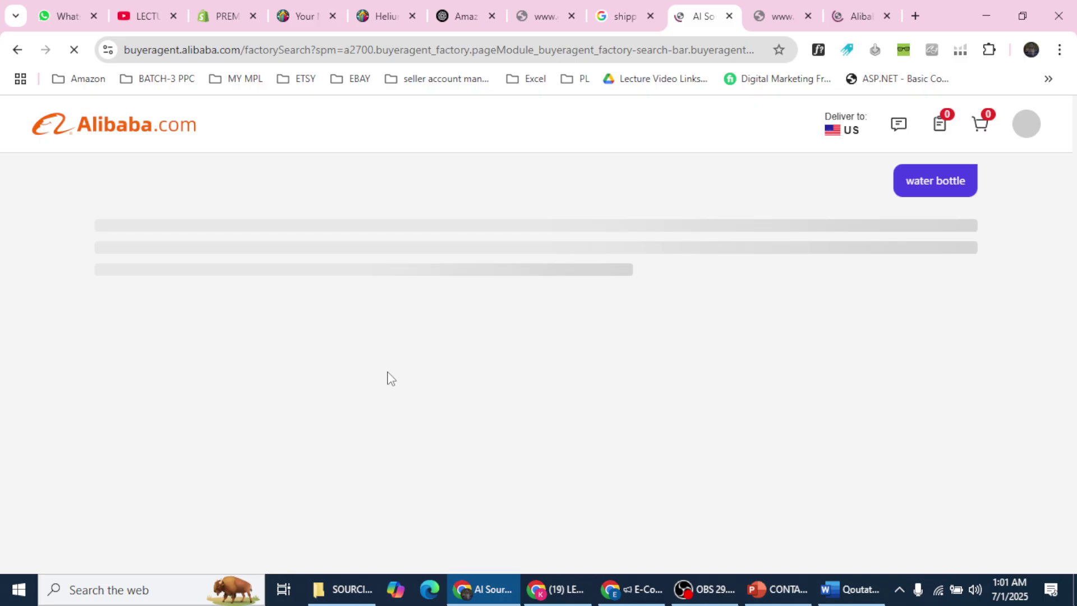
click(706, 589)
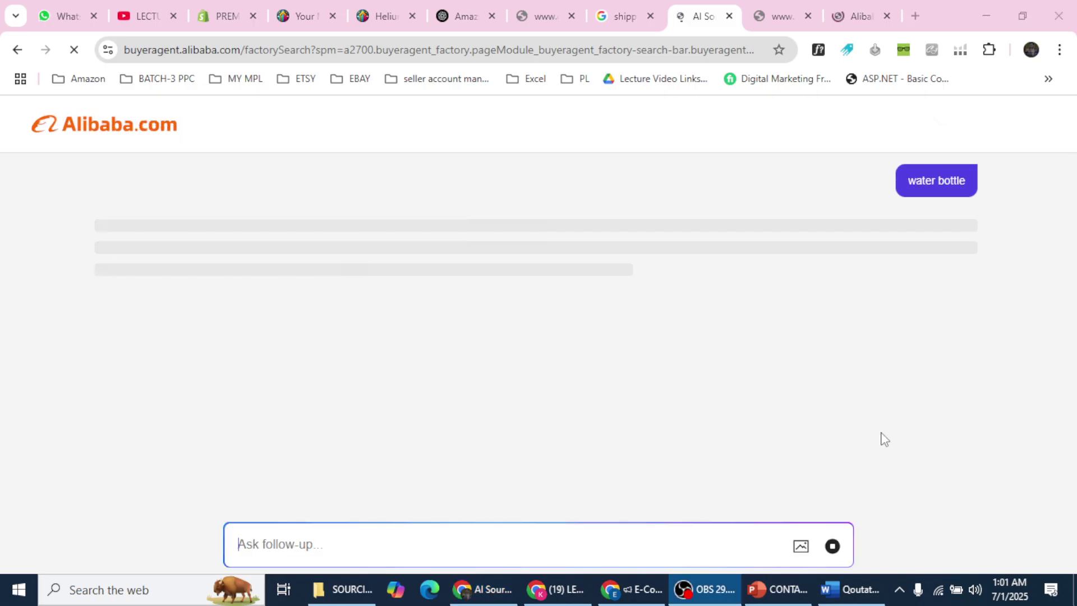